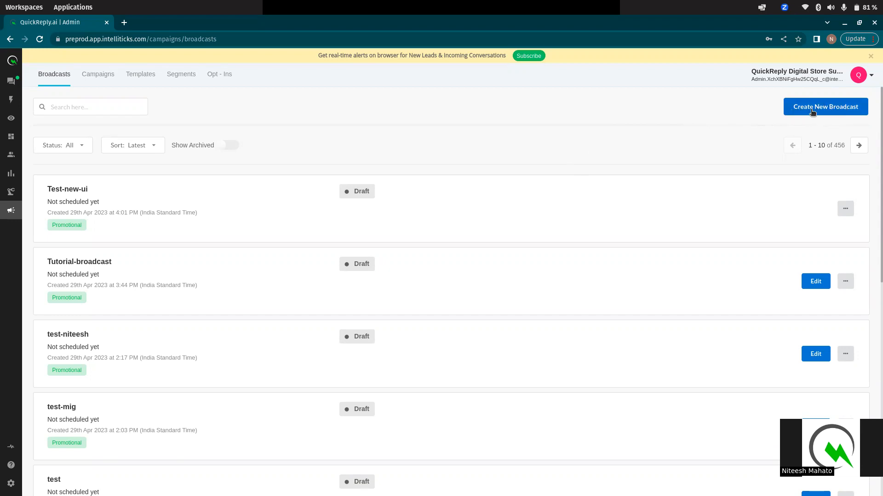
Open the Create New Broadcast dialog from the Broadcasts page
click(831, 110)
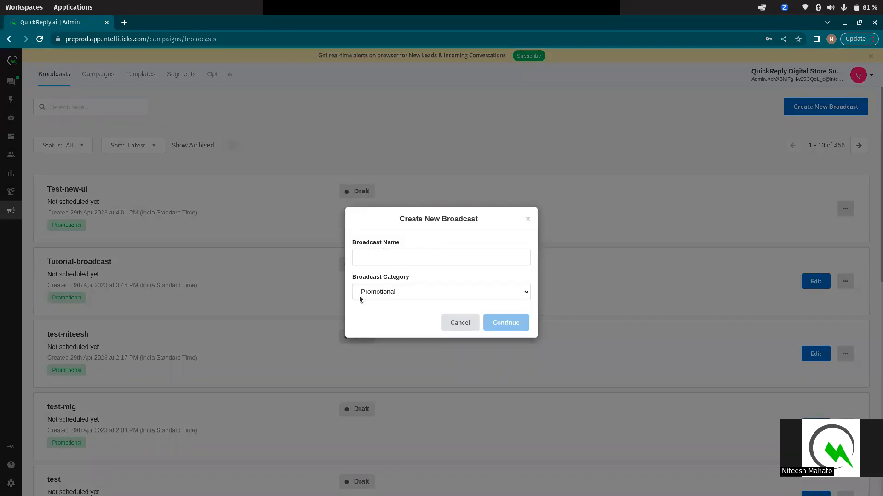
Name the broadcast 'test', keep the Promotional category, and continue to templates
click(413, 259)
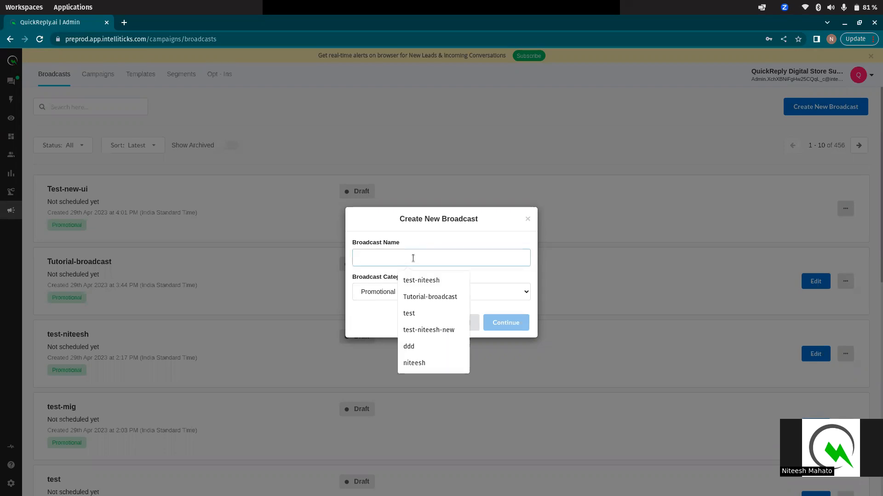
text(test)
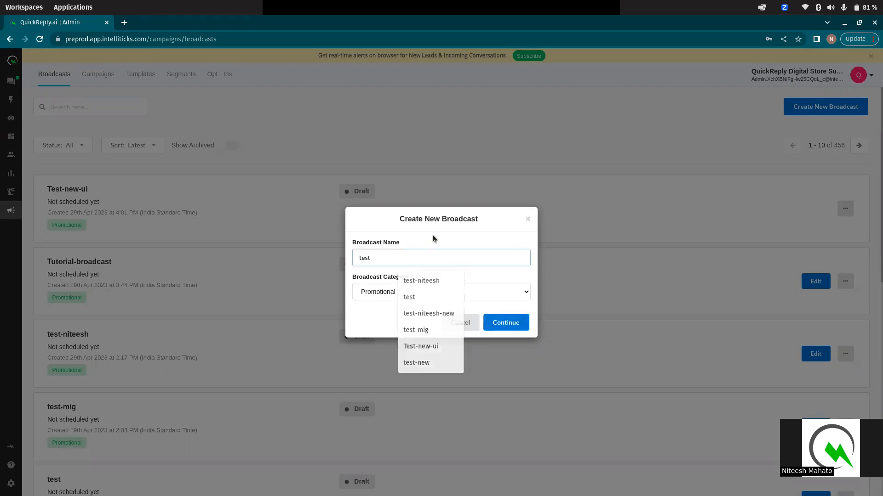
click(471, 293)
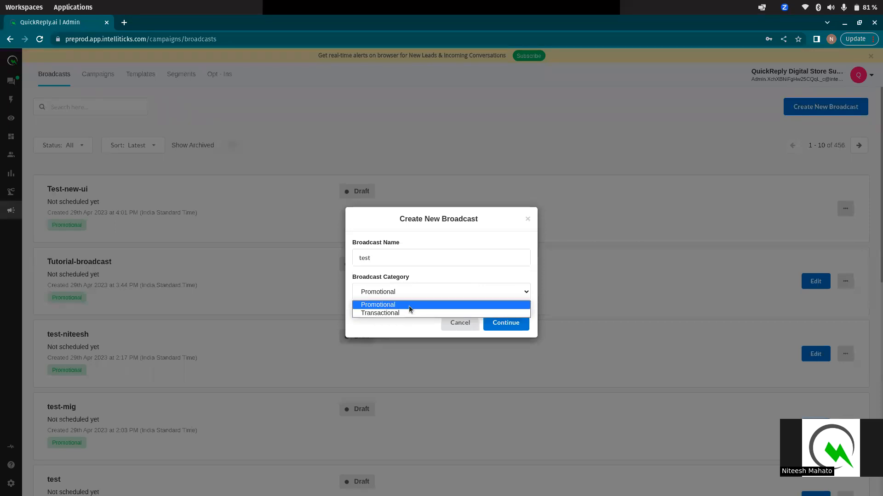
click(413, 305)
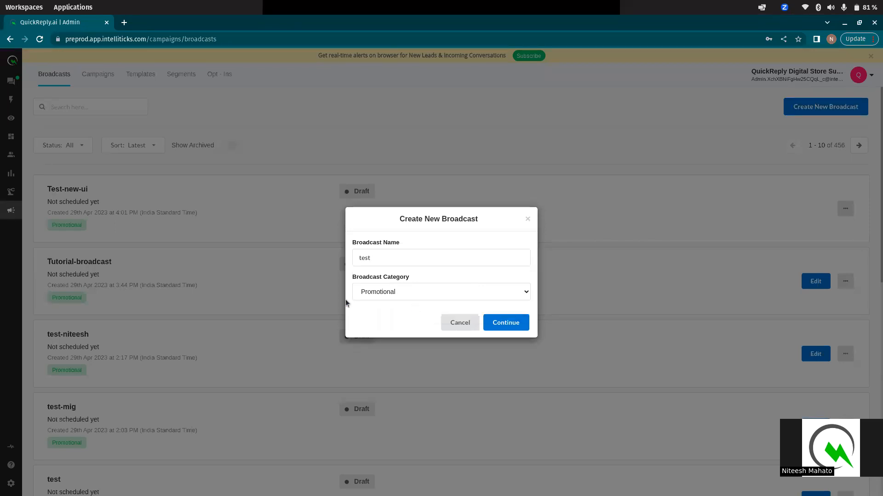
click(517, 324)
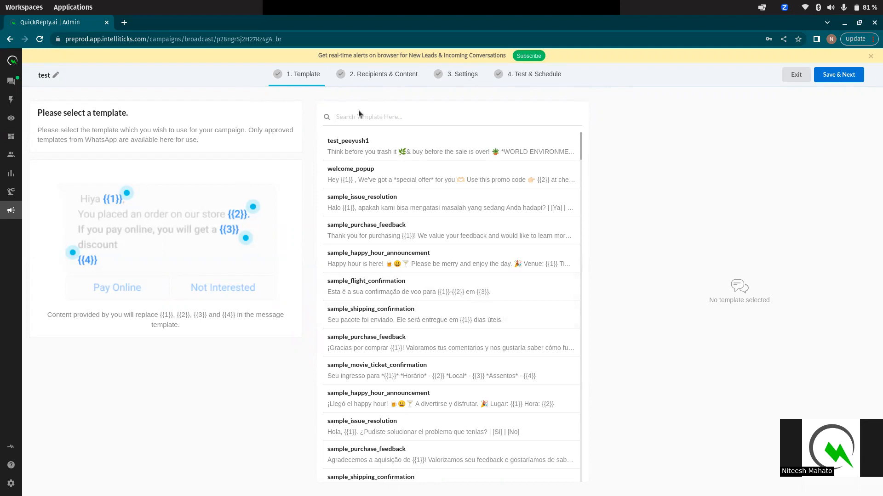
Search 'test_we', select the test_webhook template, review its preview, and save
click(381, 114)
text(test_we)
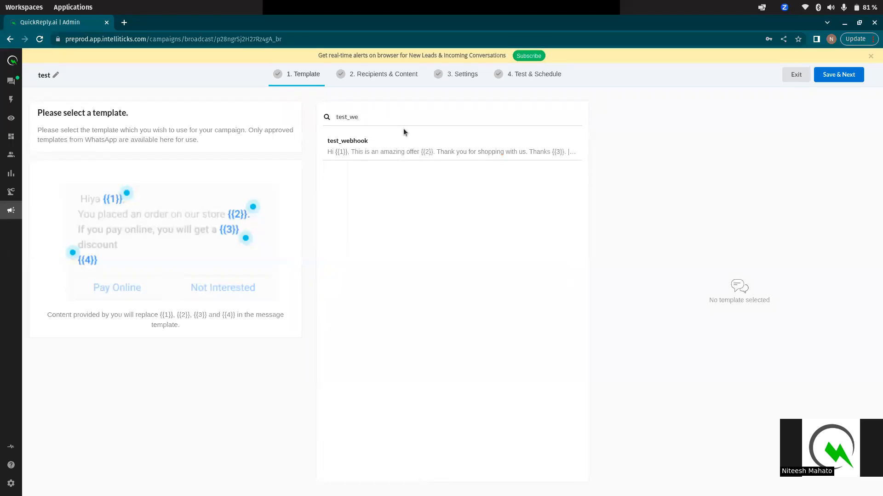
click(410, 140)
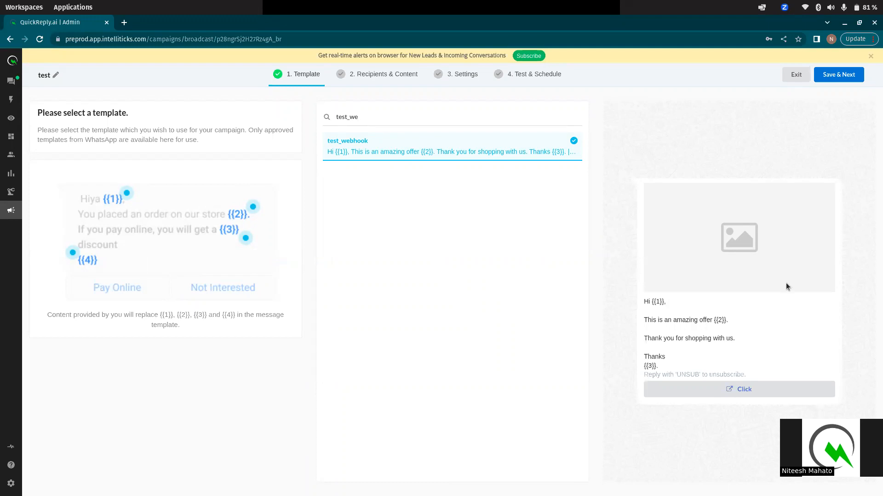
drag(646, 301, 654, 364)
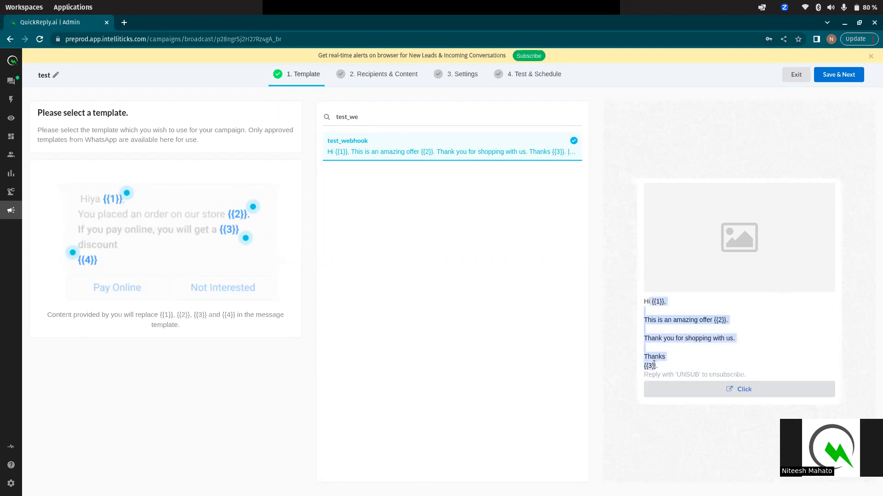
click(648, 301)
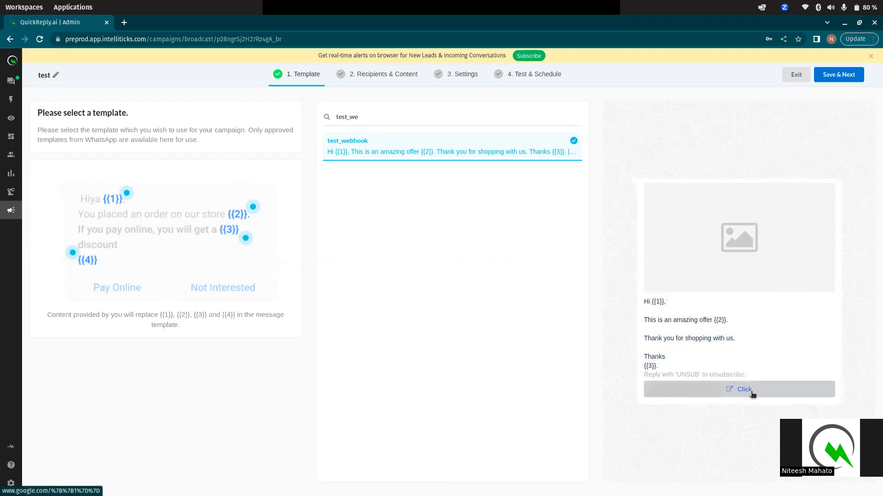
click(836, 79)
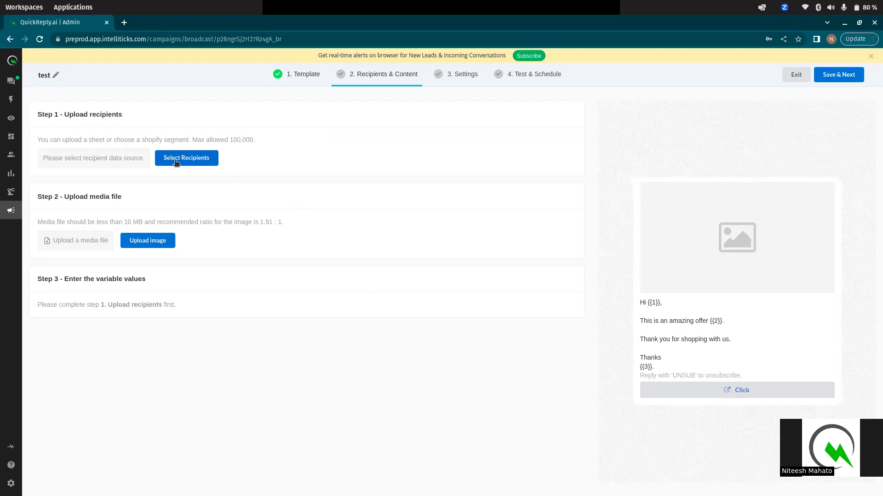
Open the recipient source options after checking the sheet's Name and button url columns in Calc
click(192, 161)
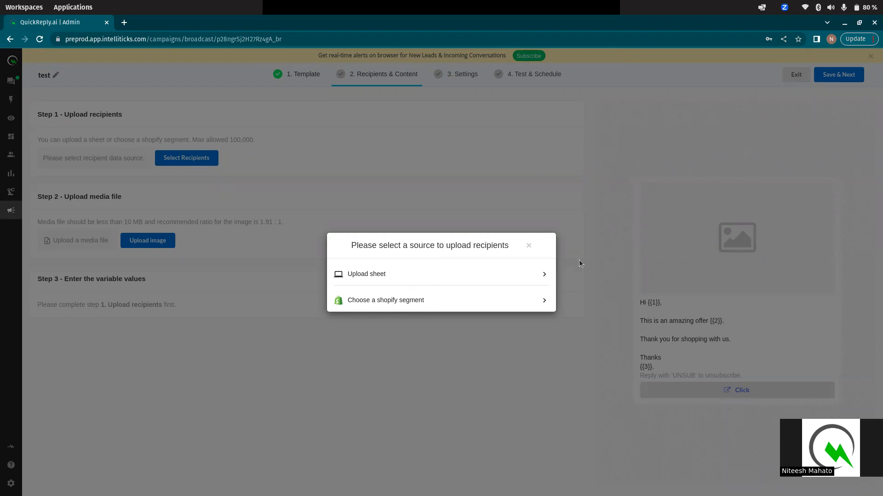
mouse_move(4, 260)
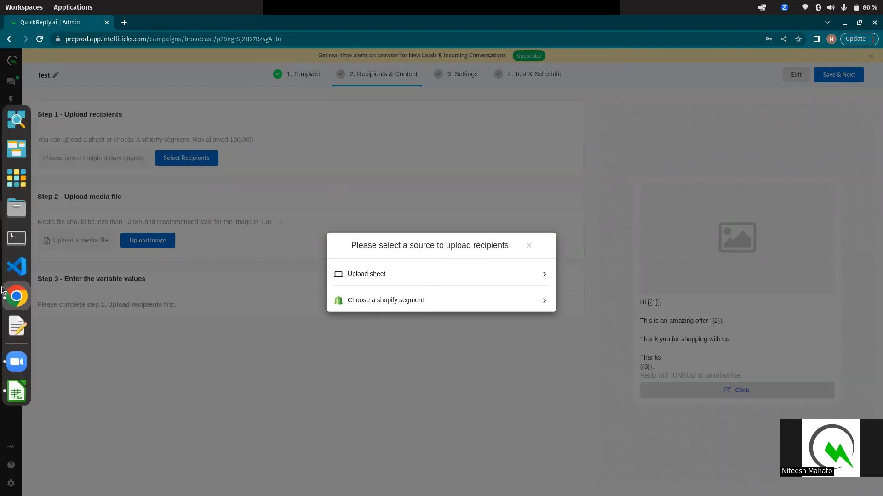
click(6, 391)
click(393, 219)
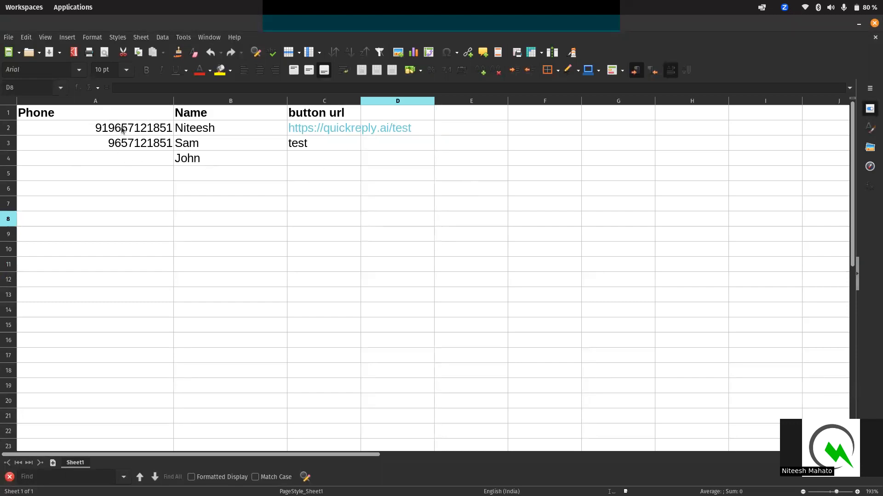
click(110, 118)
click(239, 115)
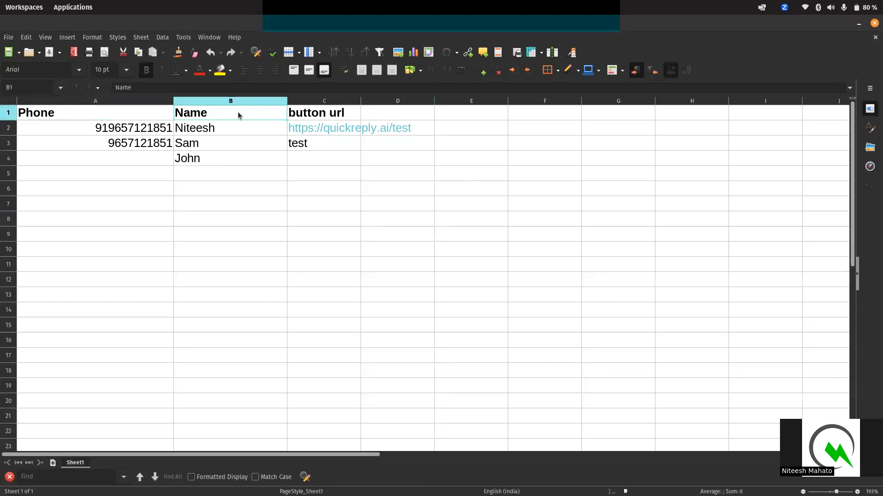
click(354, 115)
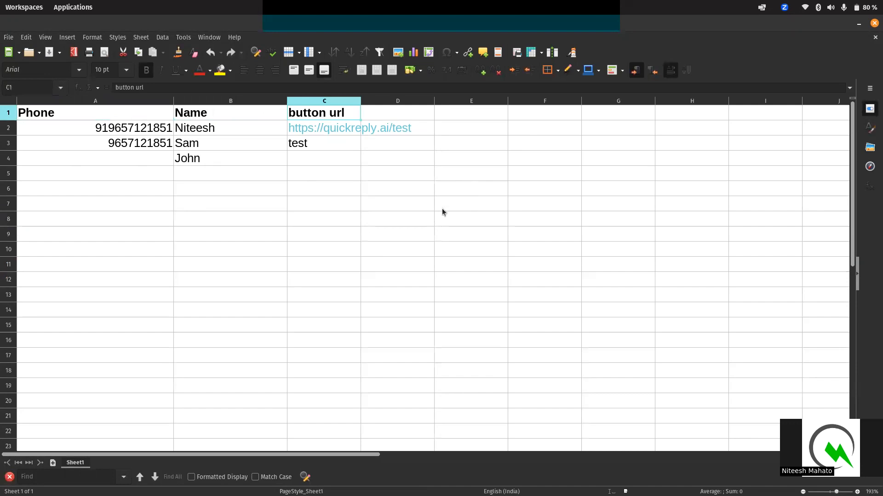
click(858, 24)
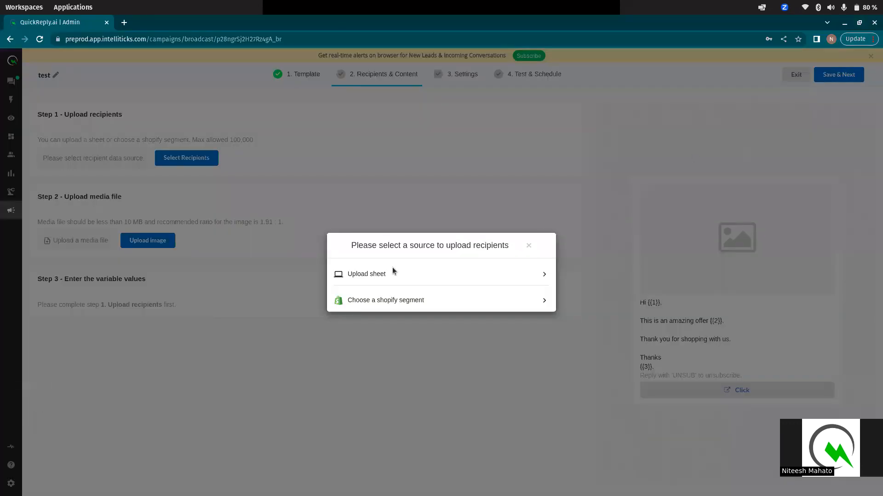
Upload test.xlsx from the Recent files as the recipient sheet
click(402, 275)
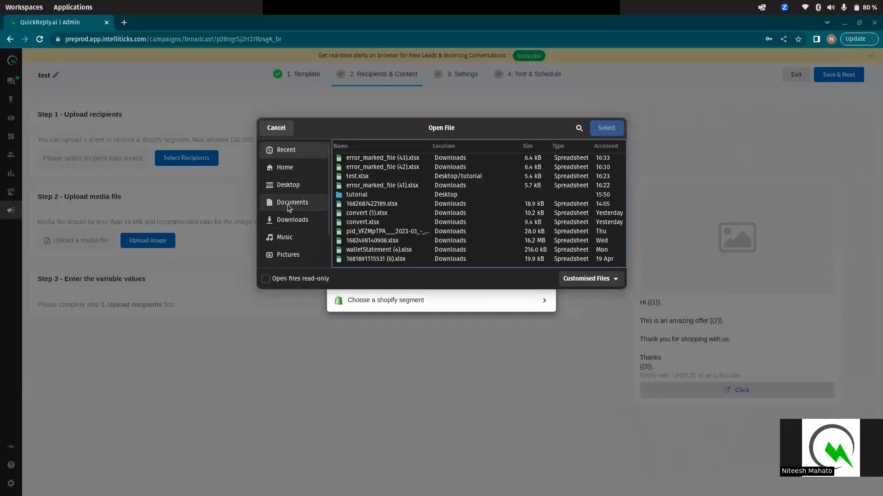
click(284, 168)
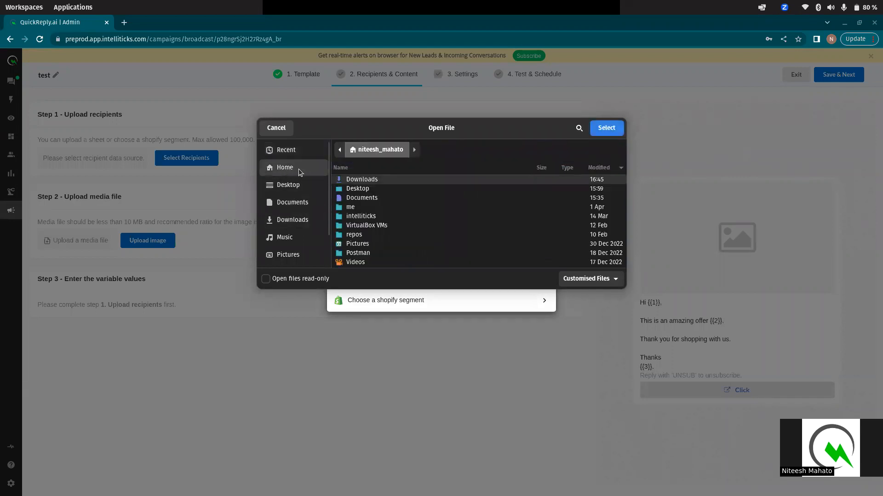
click(283, 152)
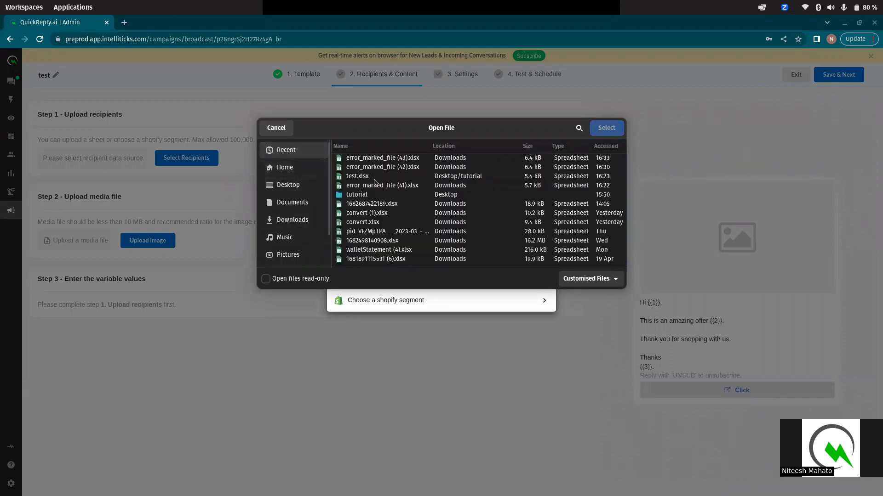
click(358, 176)
click(607, 127)
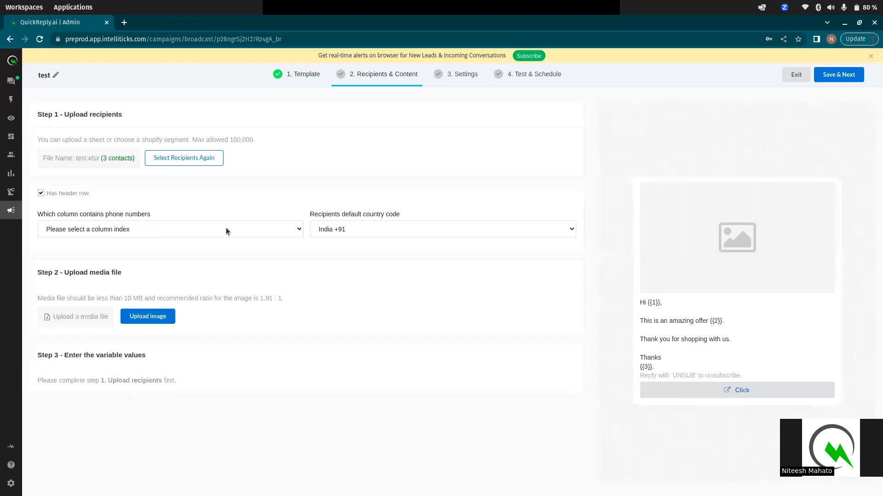
Map Column A - Phone as the phone-number column, cross-checking the spreadsheet
click(256, 230)
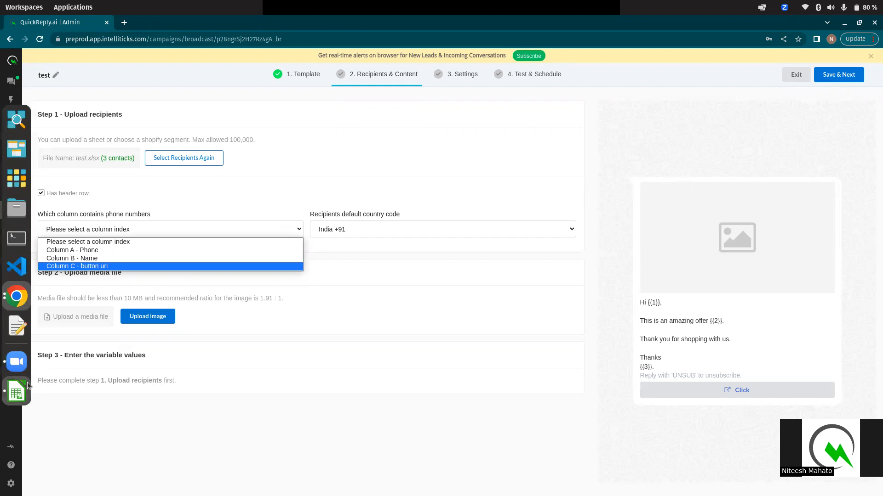
click(16, 392)
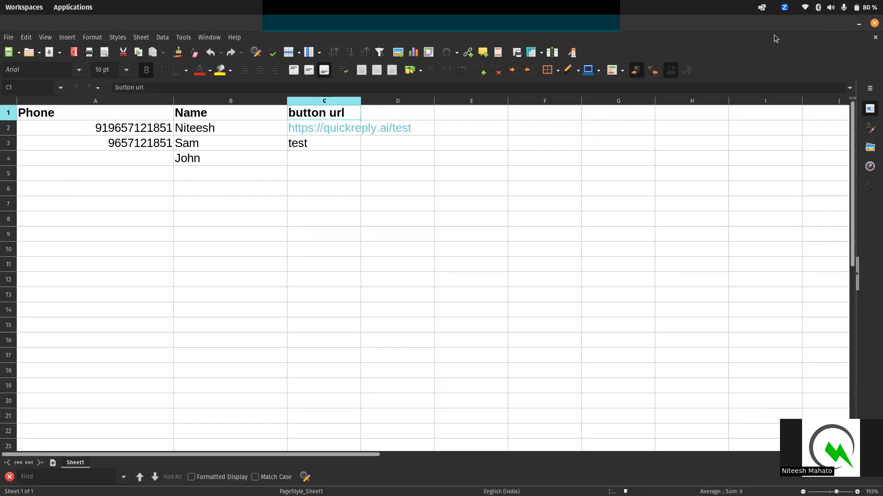
click(858, 25)
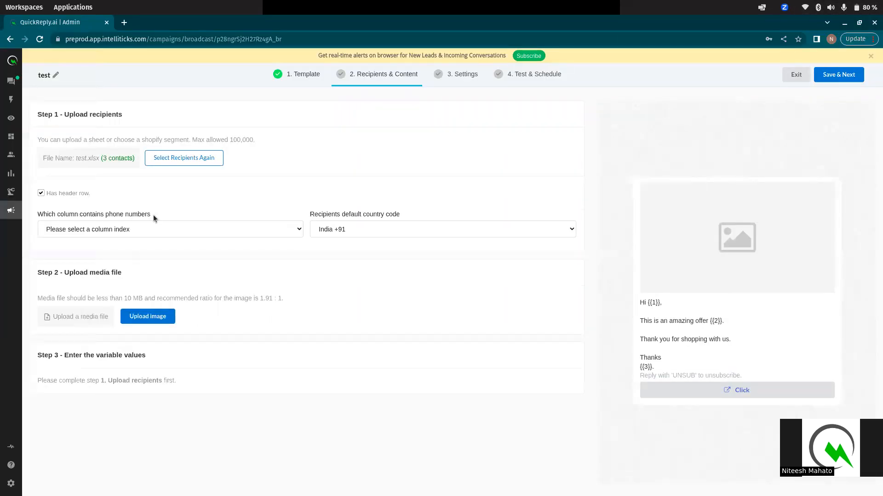
click(150, 227)
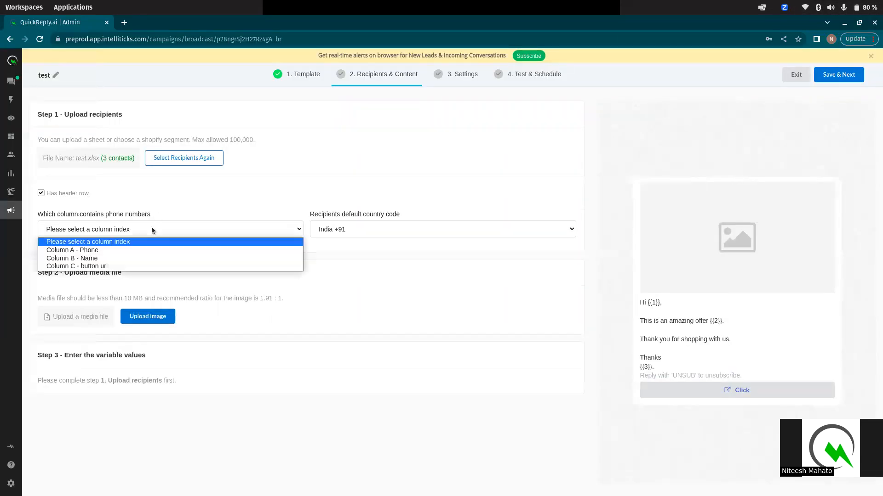
click(73, 250)
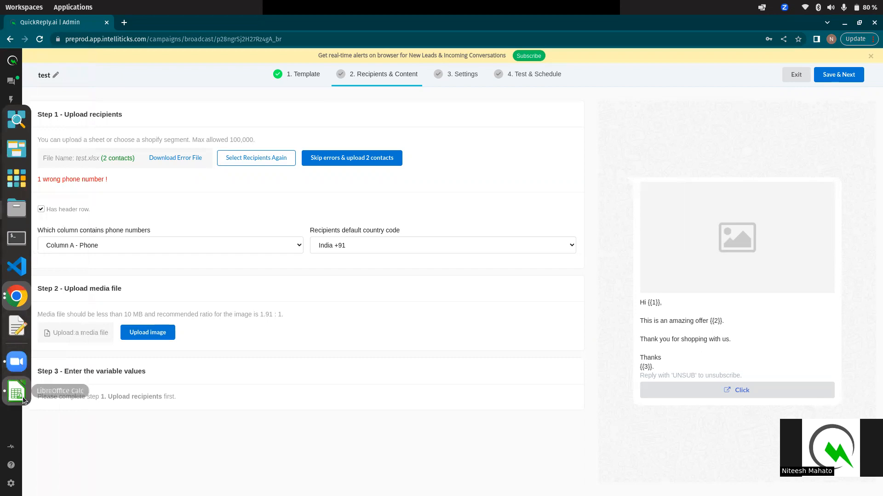
click(16, 392)
Review the wrong-number warning, then download the error file and open it in Calc
click(114, 146)
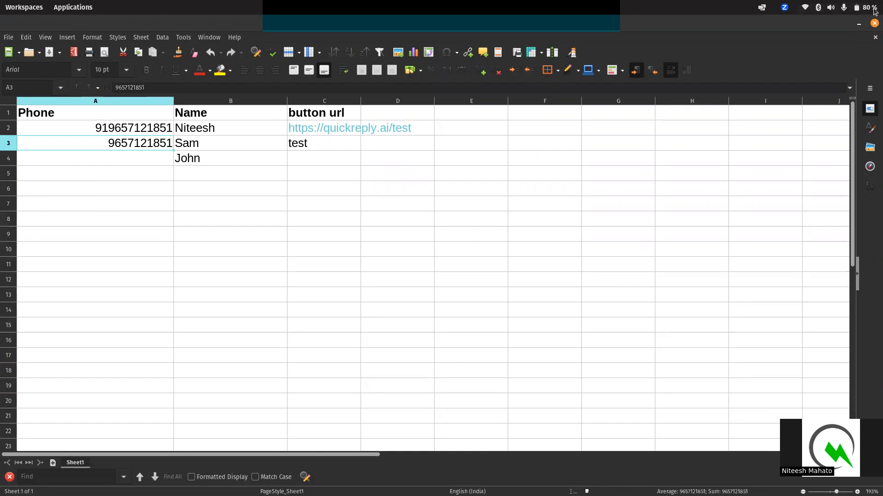
click(858, 24)
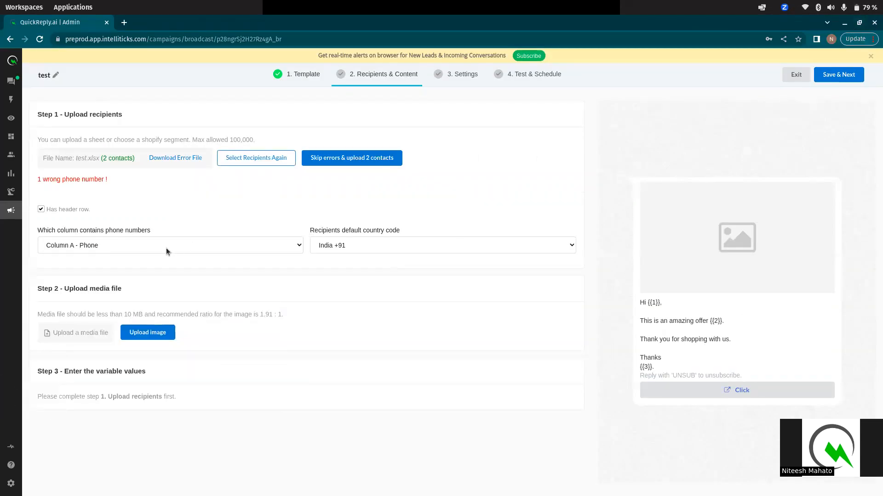
drag(38, 178, 116, 181)
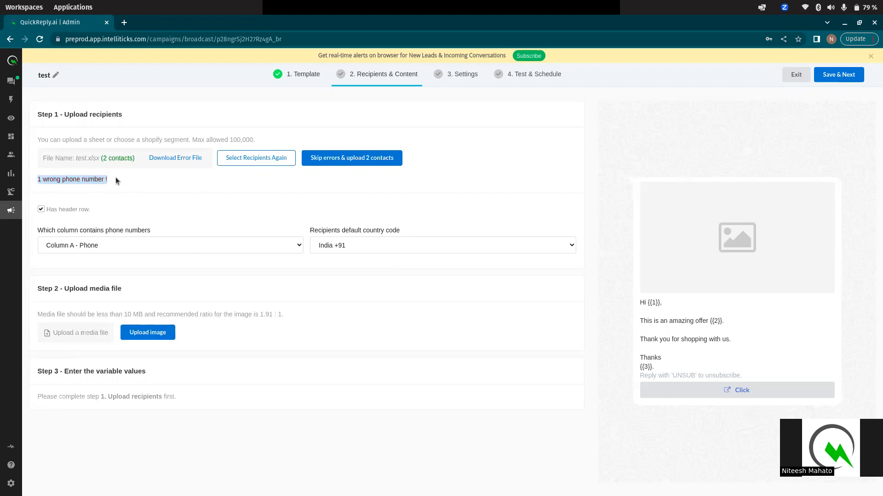
click(49, 186)
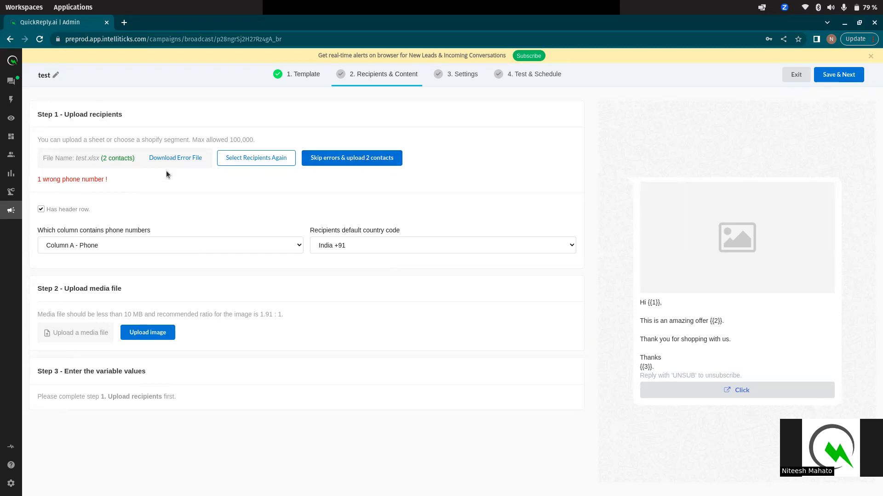
click(182, 161)
click(54, 483)
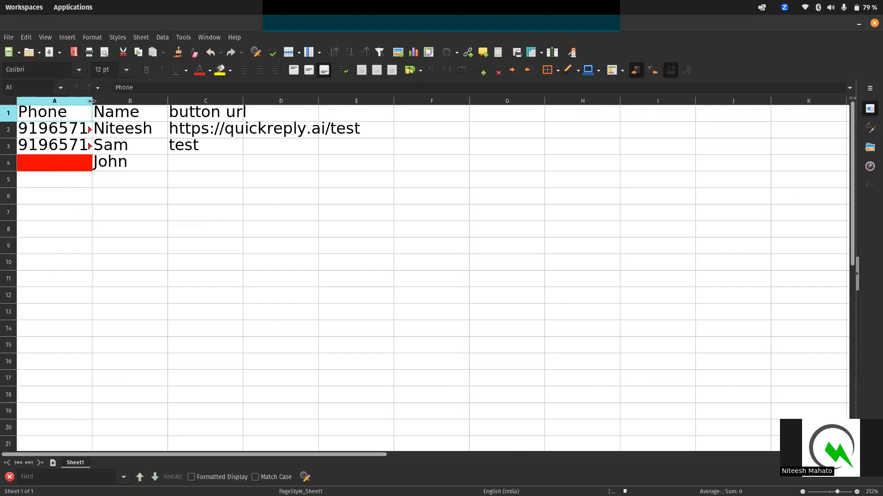
Widen column A of the error file, inspect the red empty cell A4, then minimize Calc
click(90, 102)
drag(92, 101, 177, 130)
click(95, 162)
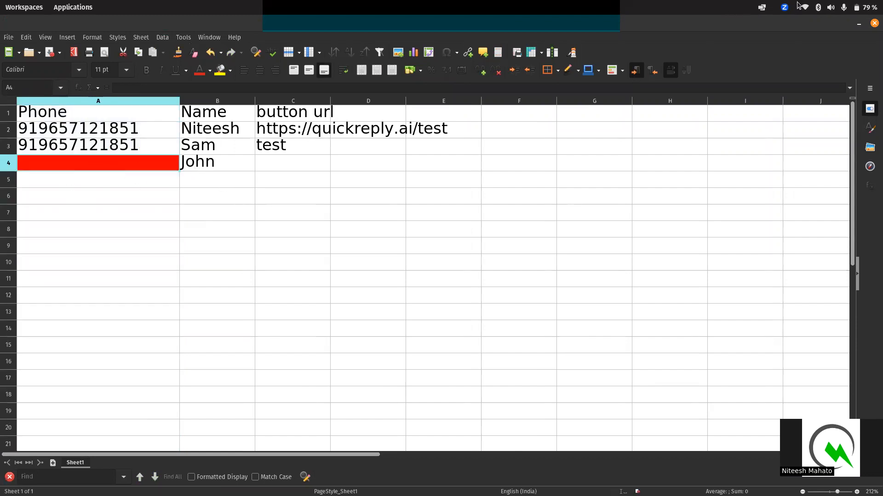
click(858, 24)
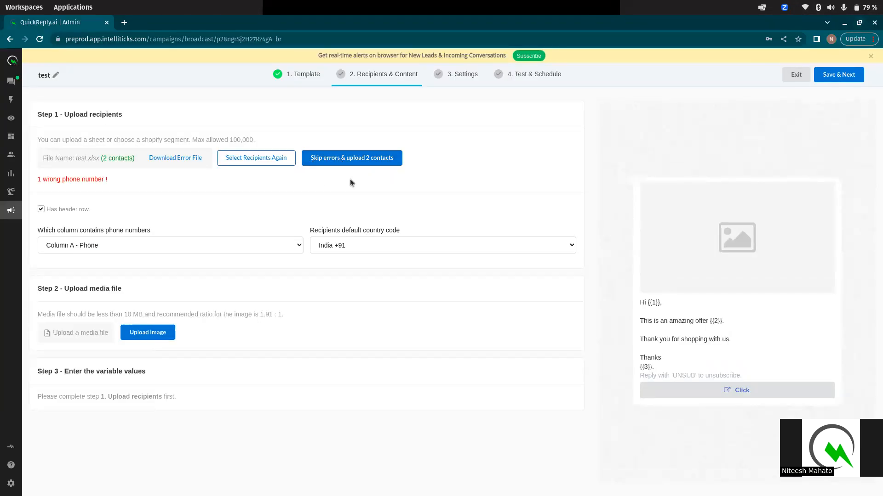
Skip the wrong-number recipient to upload 2 contacts, rechecking test.xlsx in Calc
click(369, 160)
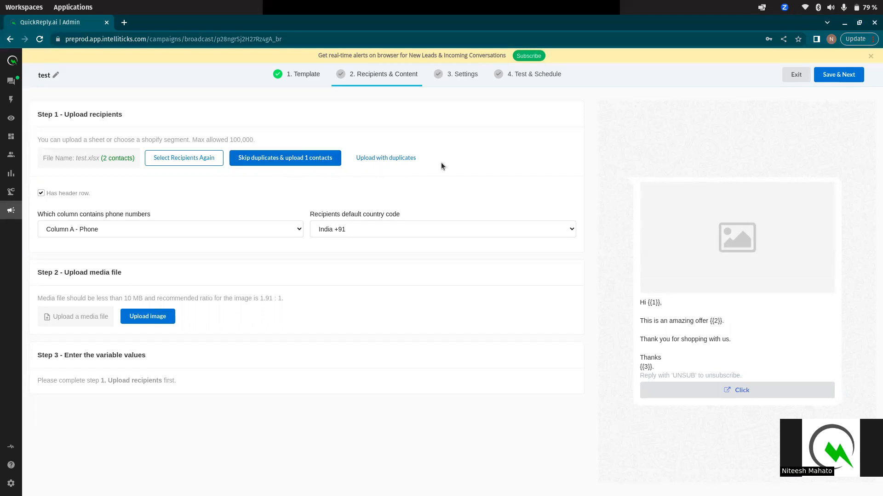
mouse_move(18, 389)
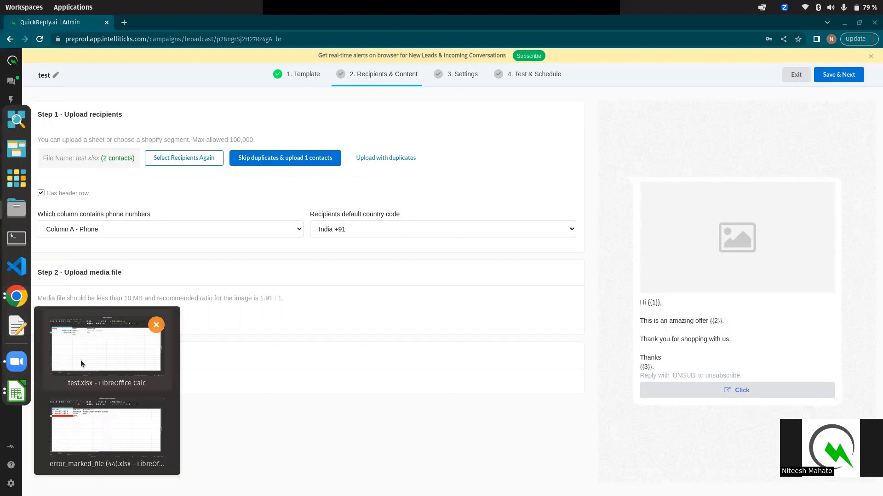
click(81, 360)
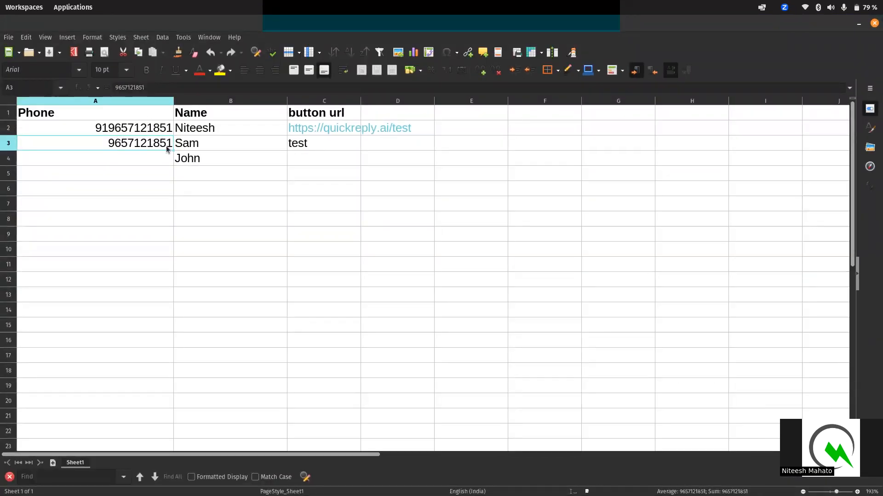
click(858, 24)
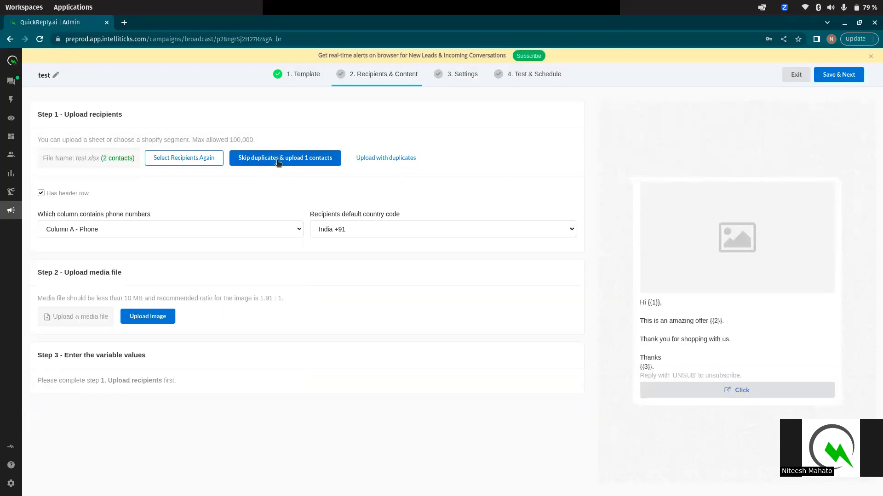
Upload both test.xlsx contacts including the duplicate
click(398, 162)
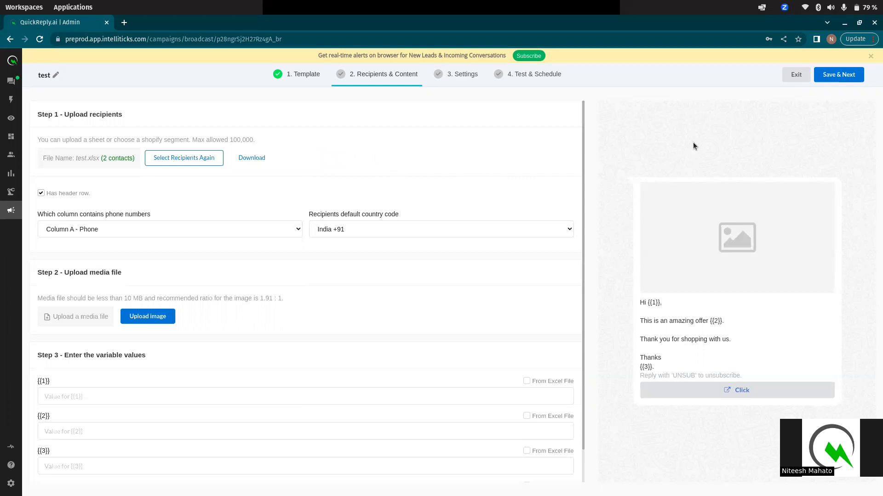
scroll(349, 285, down, 1)
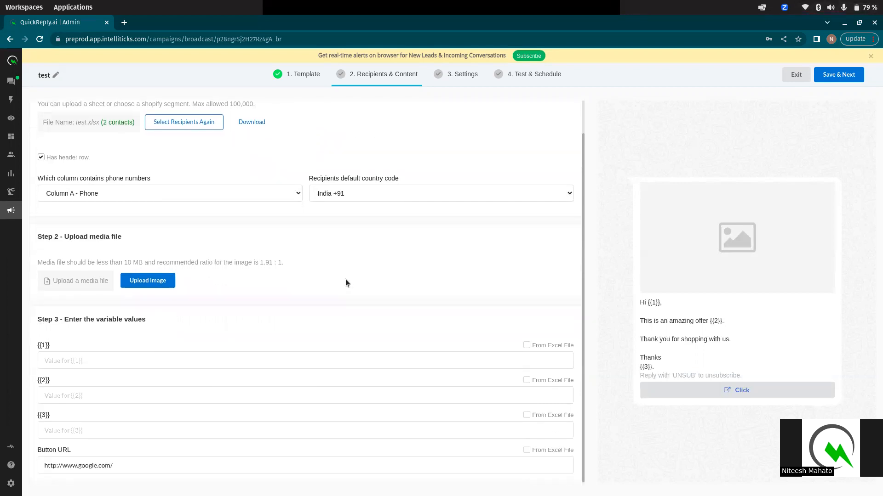
scroll(138, 161, up, 1)
scroll(173, 262, down, 1)
Attach 1605795725113.jpeg as the message image
click(157, 284)
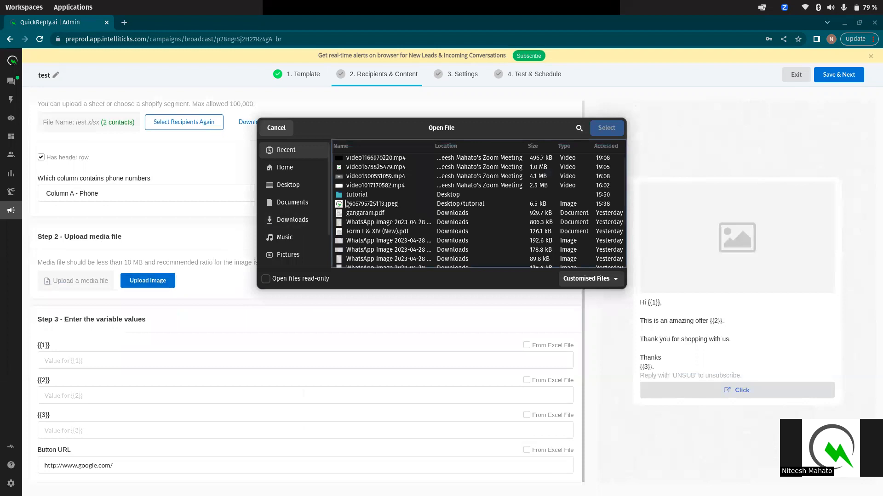
click(372, 204)
click(605, 128)
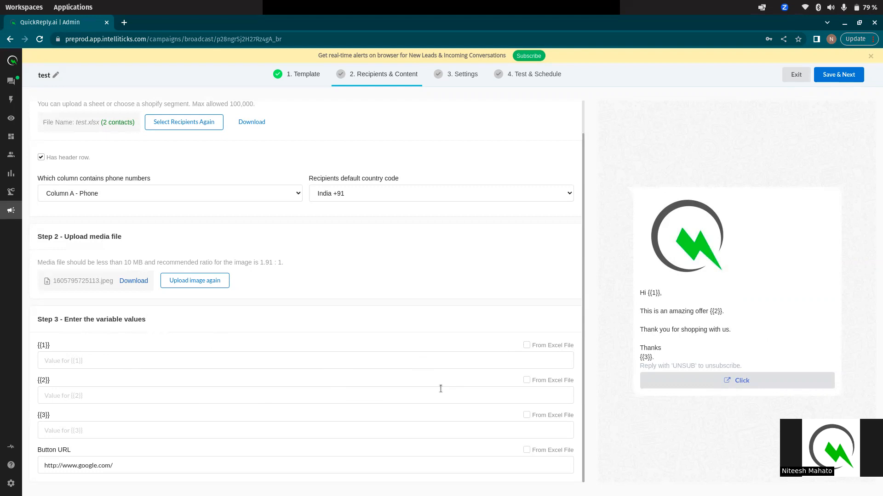
Map {{1}} to the sheet's Column B - Name, with fallback value 'there'
click(527, 346)
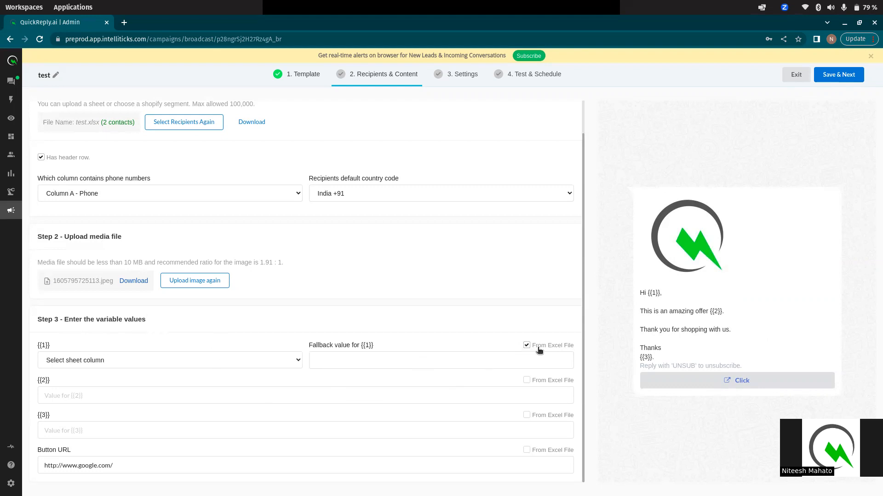
click(226, 361)
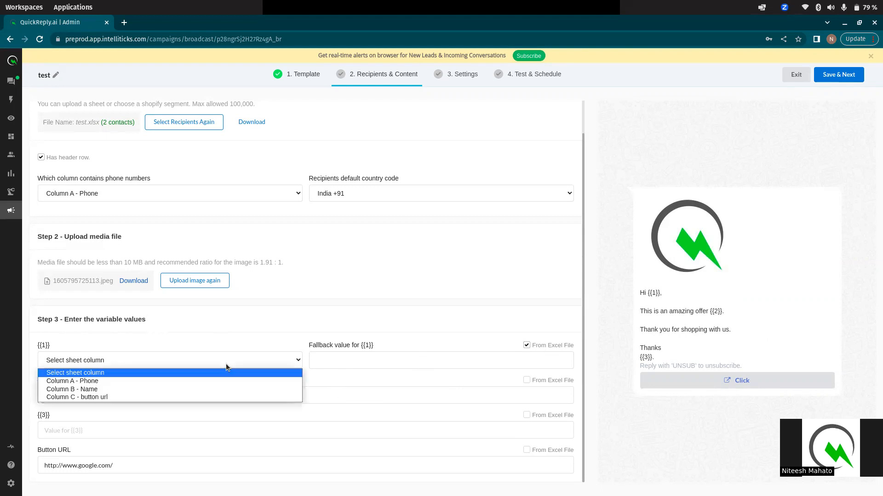
click(247, 361)
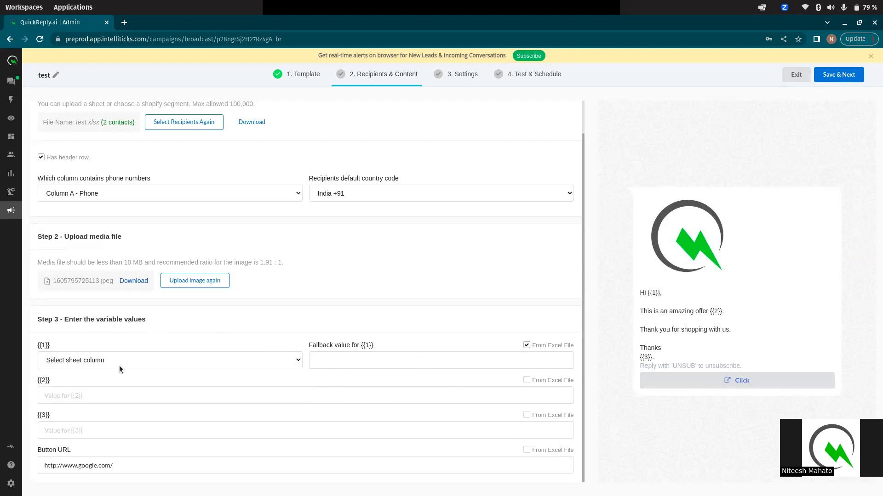
click(359, 363)
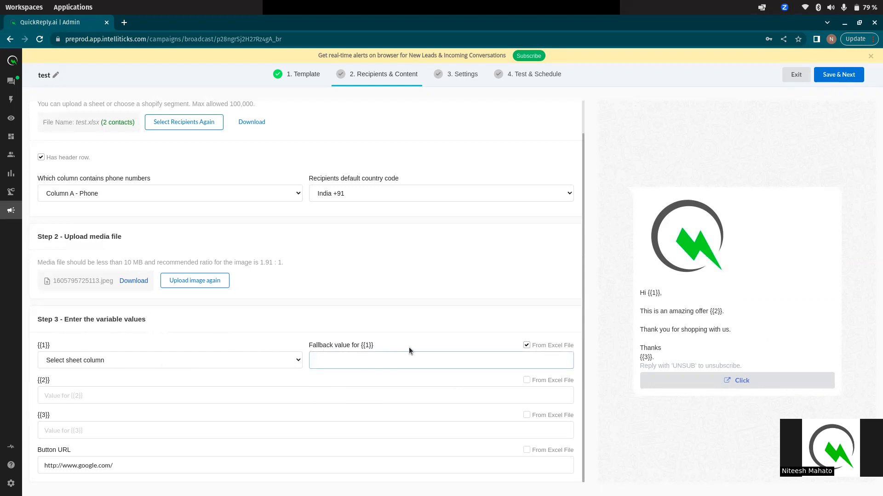
click(258, 361)
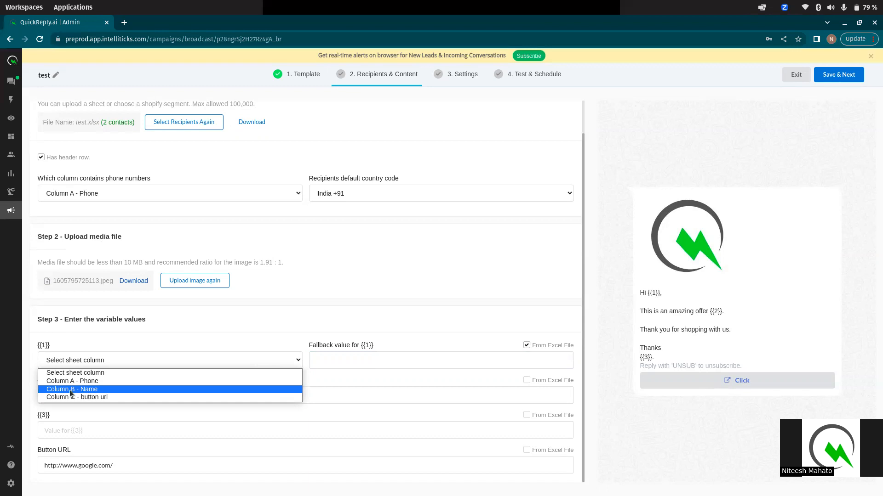
click(87, 390)
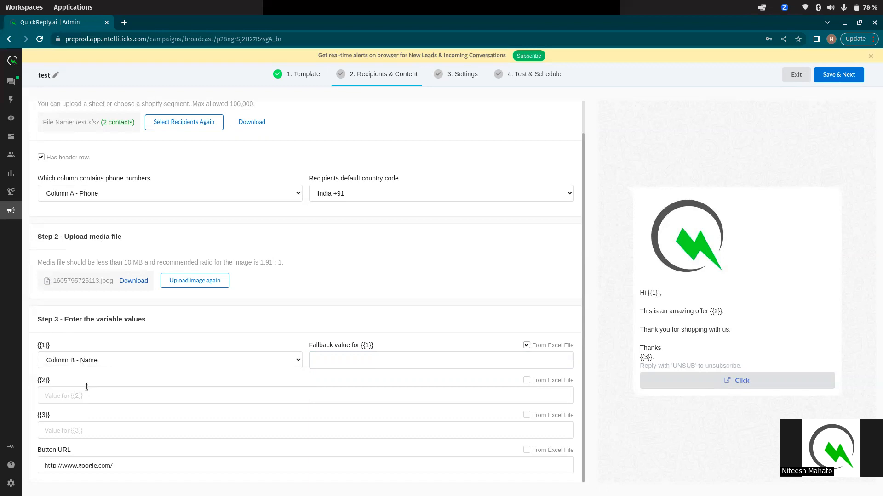
click(346, 361)
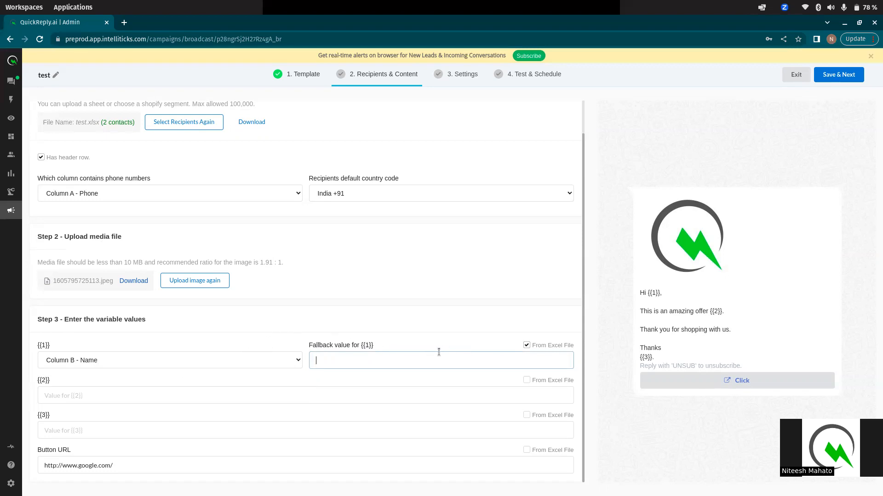
drag(426, 343, 311, 347)
click(326, 359)
text(there)
click(455, 321)
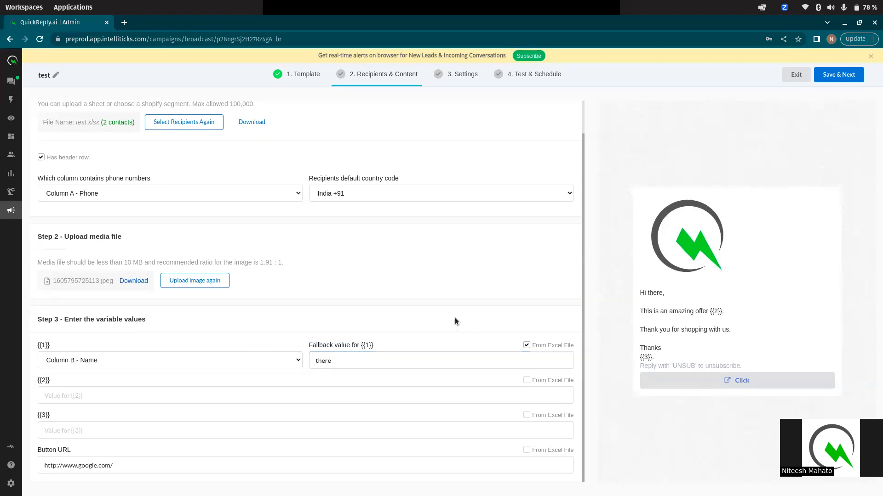
Set variable {{2}} to 'you'
click(104, 393)
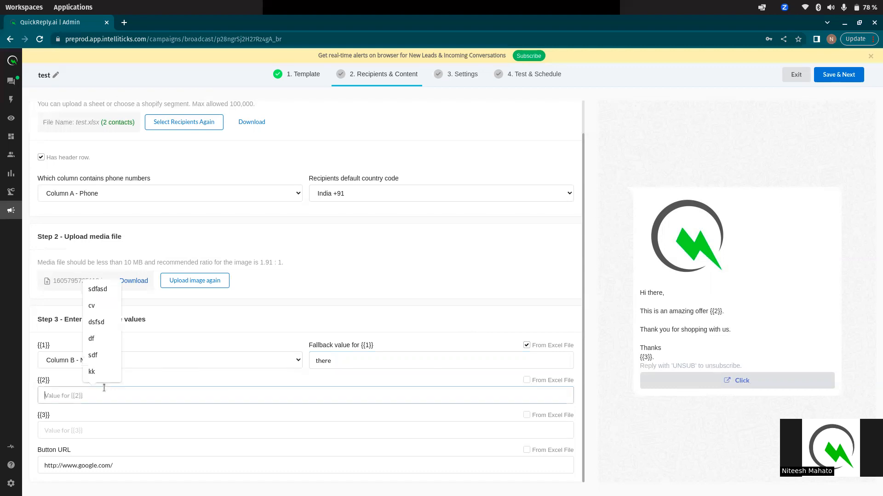
click(162, 407)
click(142, 394)
text(you)
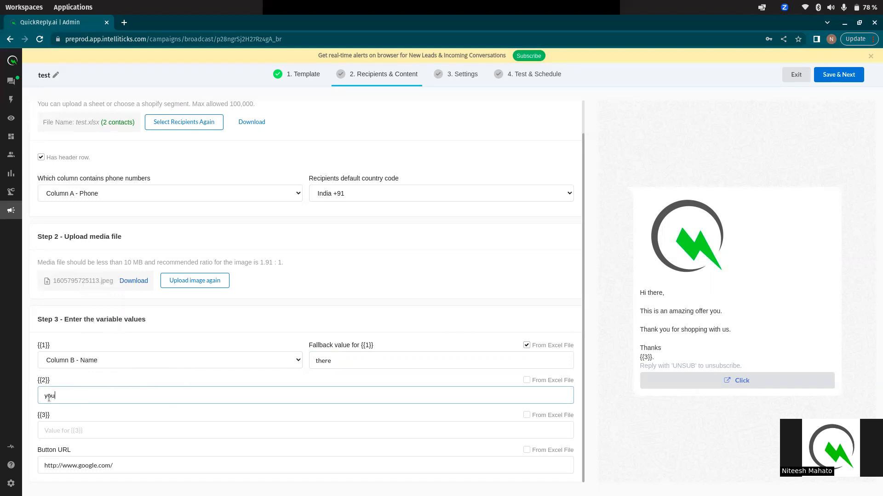
Set variable {{3}} to 'QuickReply', leaving the button URL value unchanged
click(231, 427)
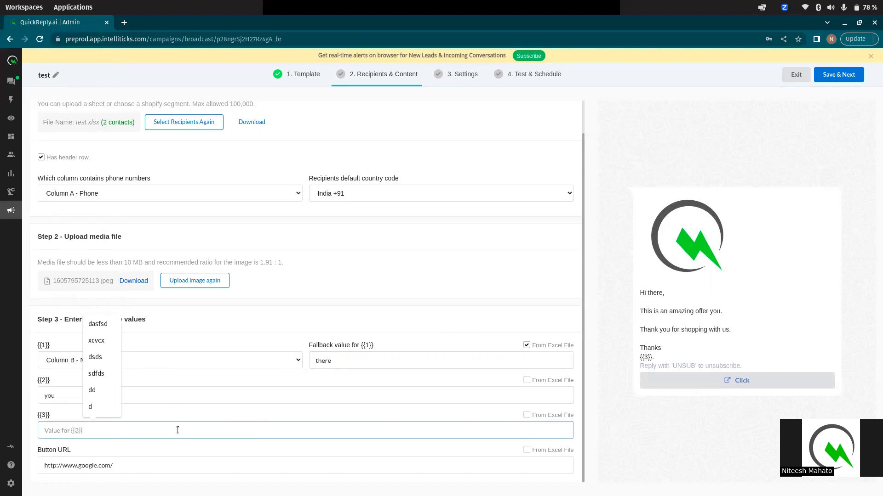
text(Quickre)
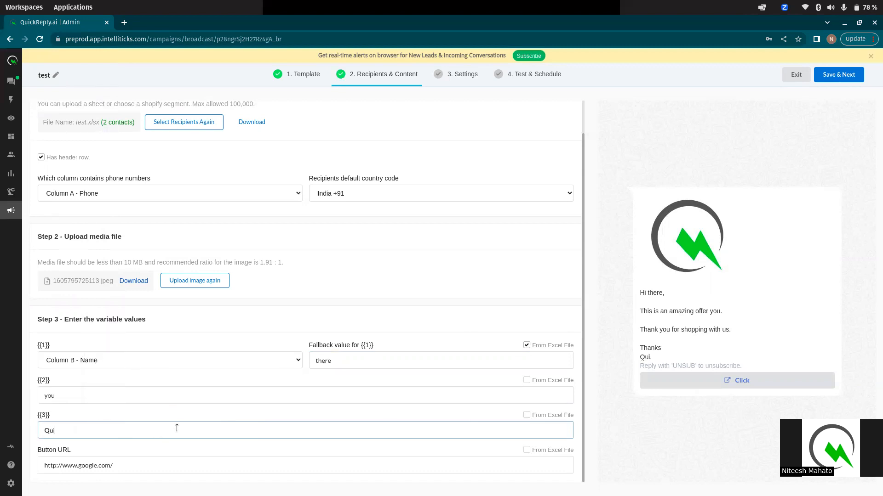
key(BackSpace)
key(BackSpace)
text(re)
text(Rep)
text(ly)
click(183, 465)
click(200, 449)
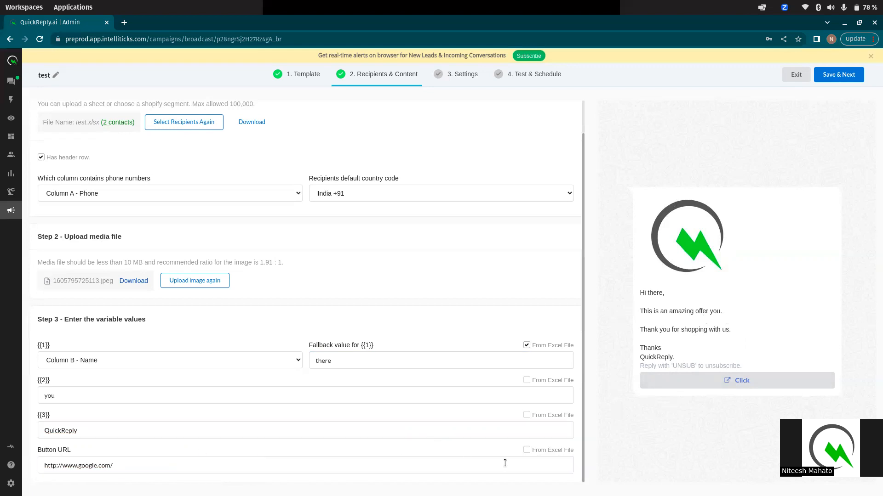
Take the button URL from the sheet's Column C - button url
click(527, 451)
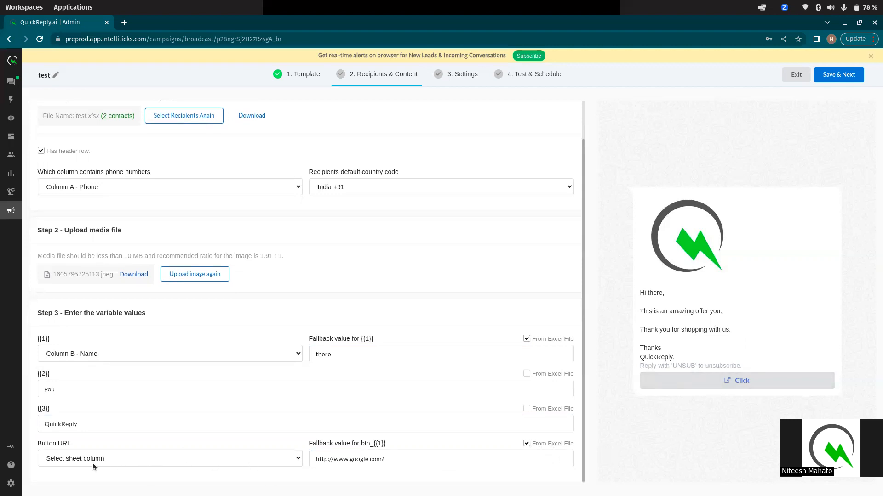
click(213, 460)
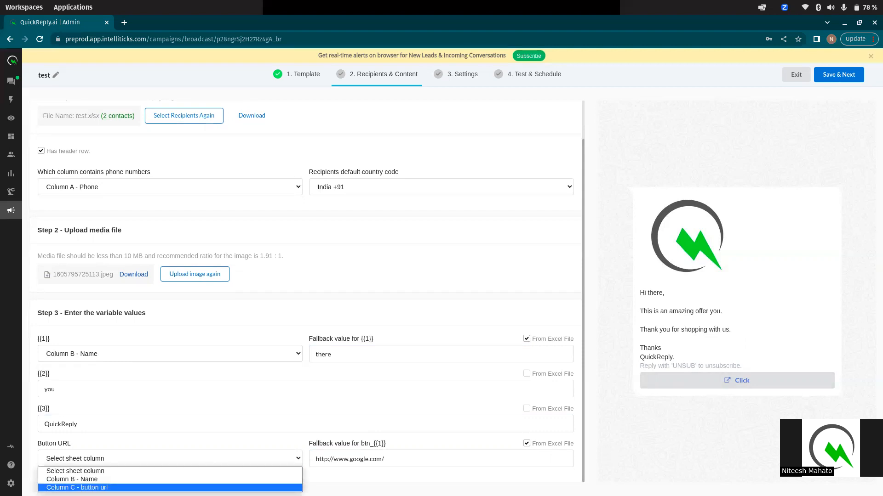
key(Return)
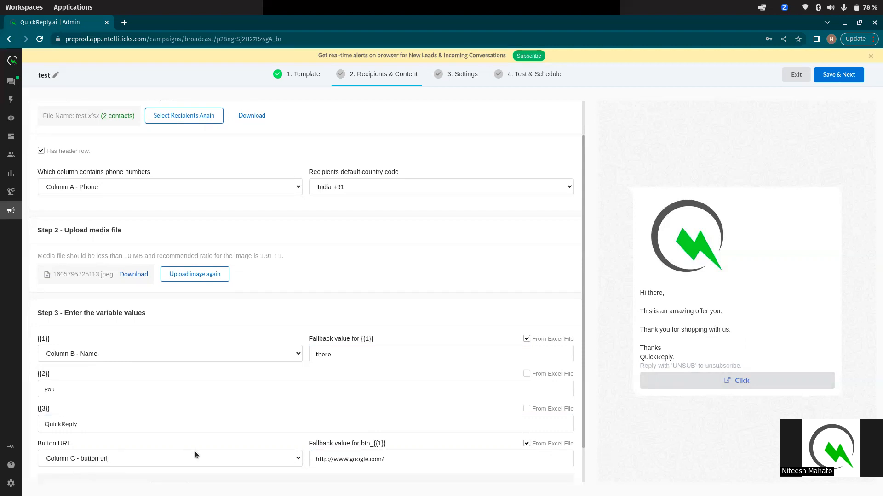
Download and open the error-marked file listing the 2 invalid URLs
scroll(92, 436, down, 2)
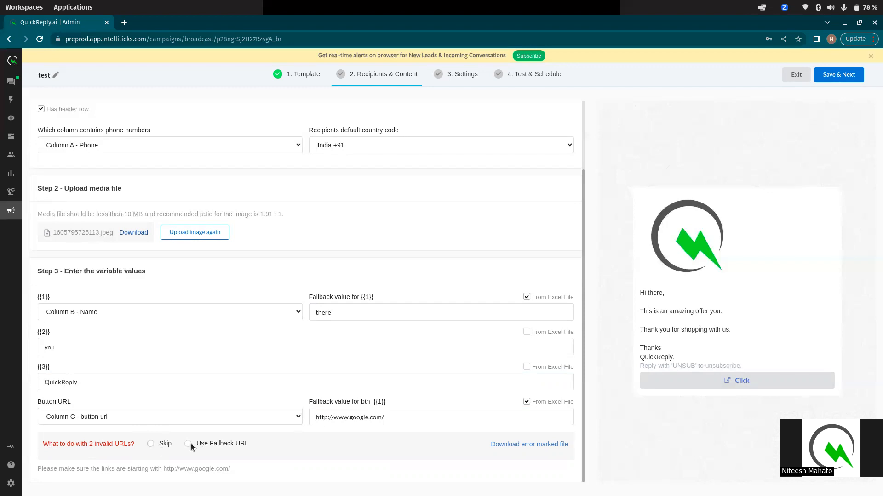
click(509, 445)
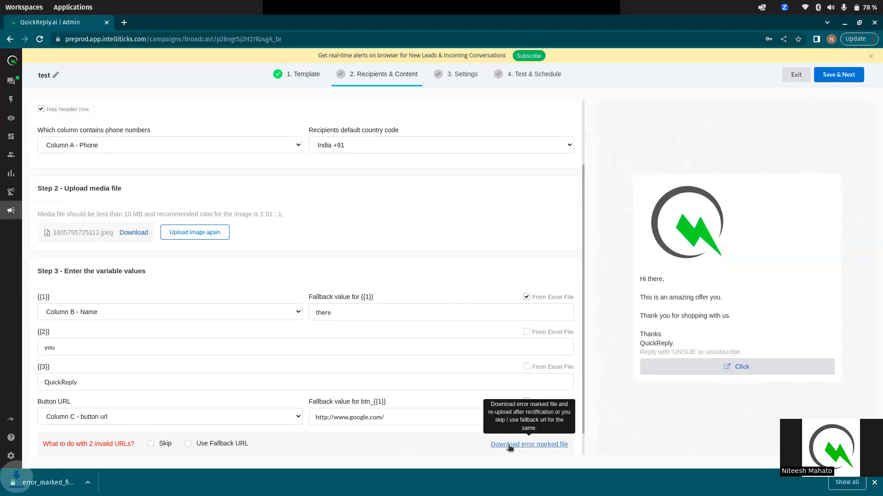
click(54, 483)
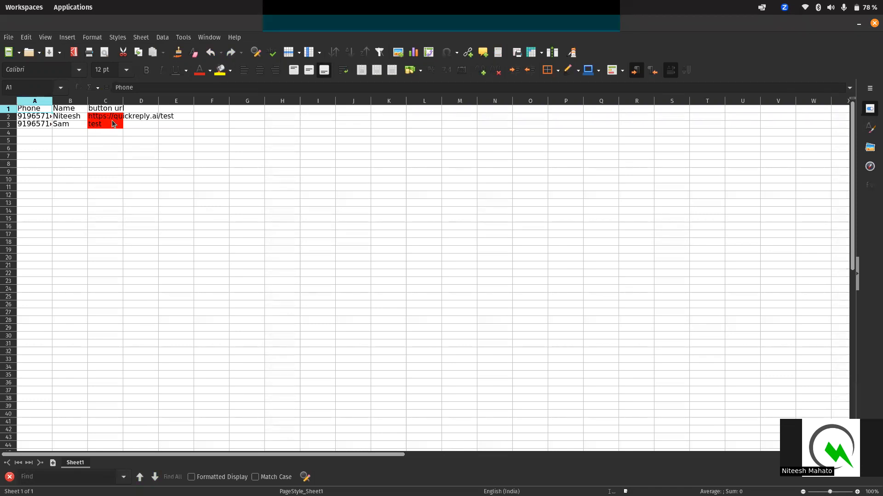
click(112, 116)
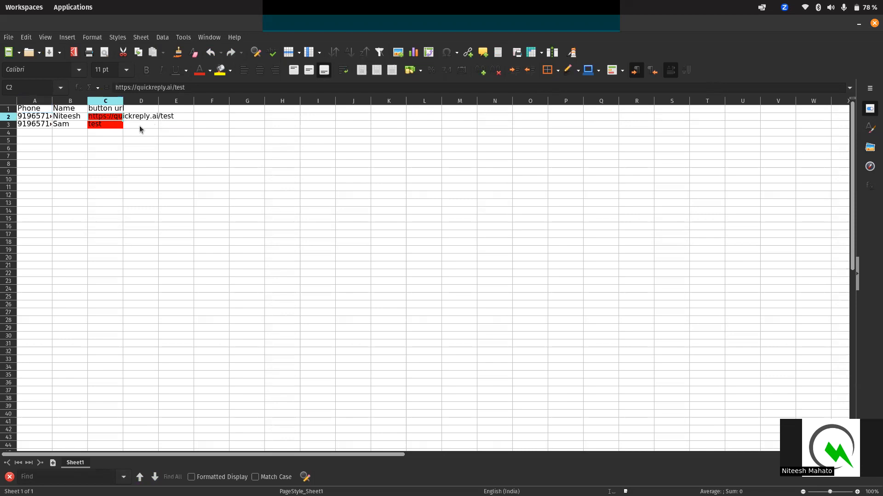
click(859, 23)
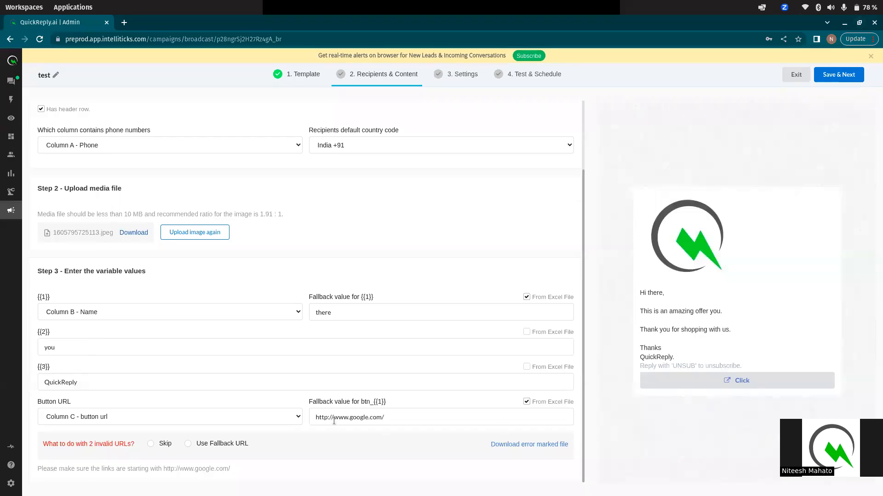
drag(313, 417, 415, 414)
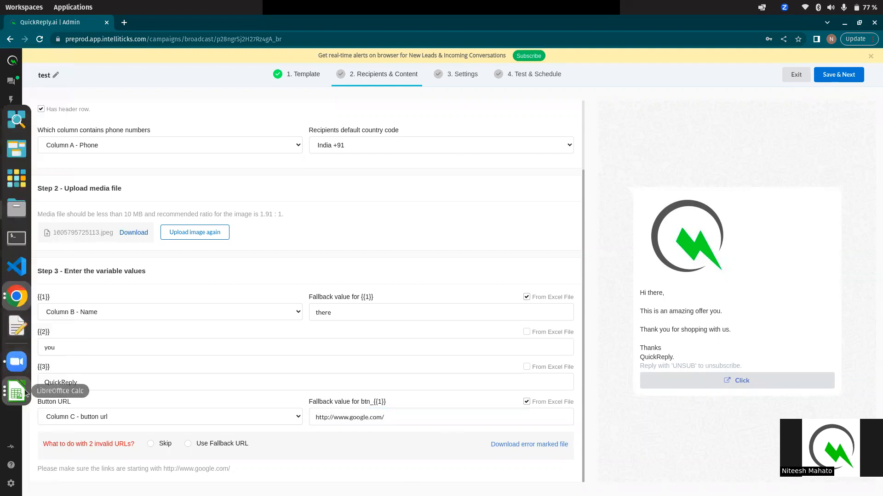
click(16, 391)
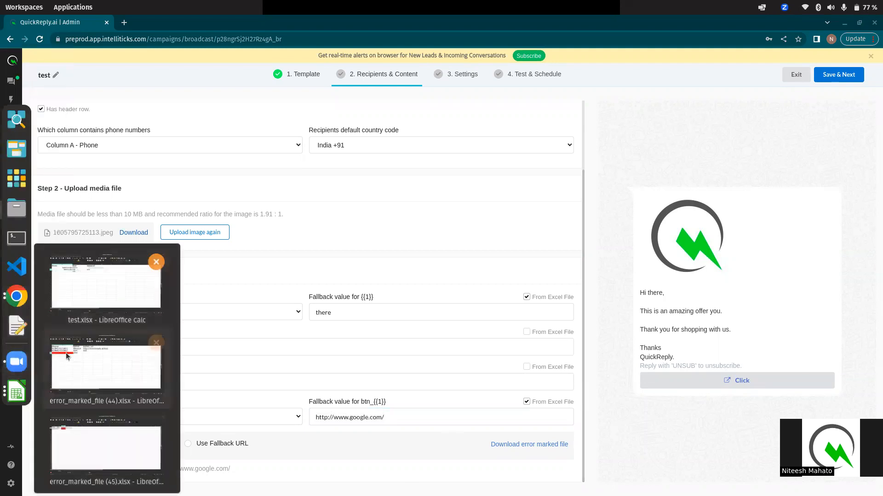
click(95, 437)
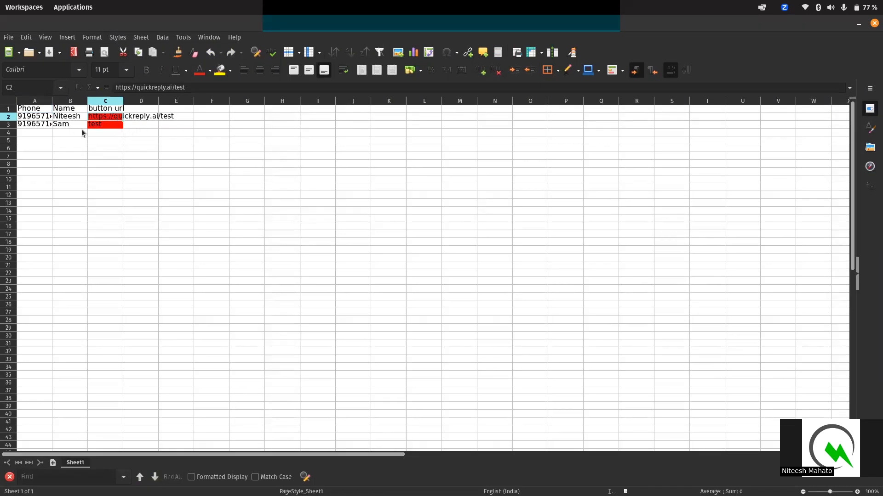
click(858, 24)
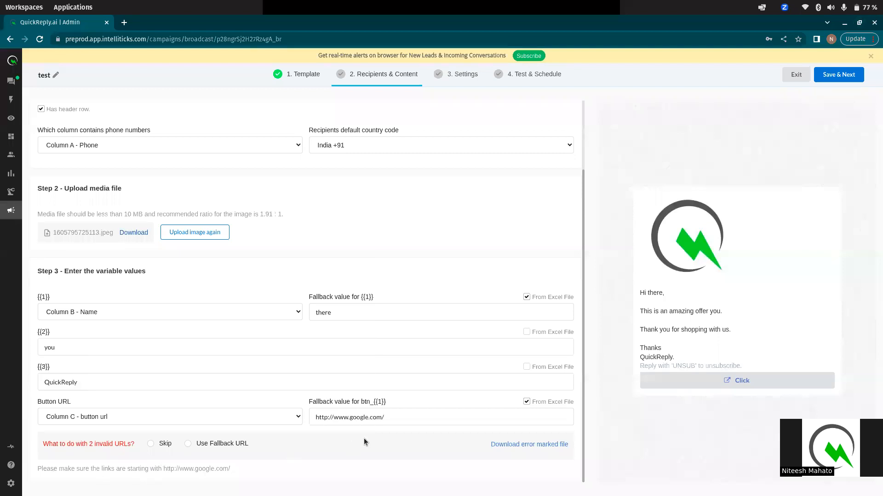
Choose 'Use Fallback URL' for the invalid button URLs and save Recipients & Content
click(187, 445)
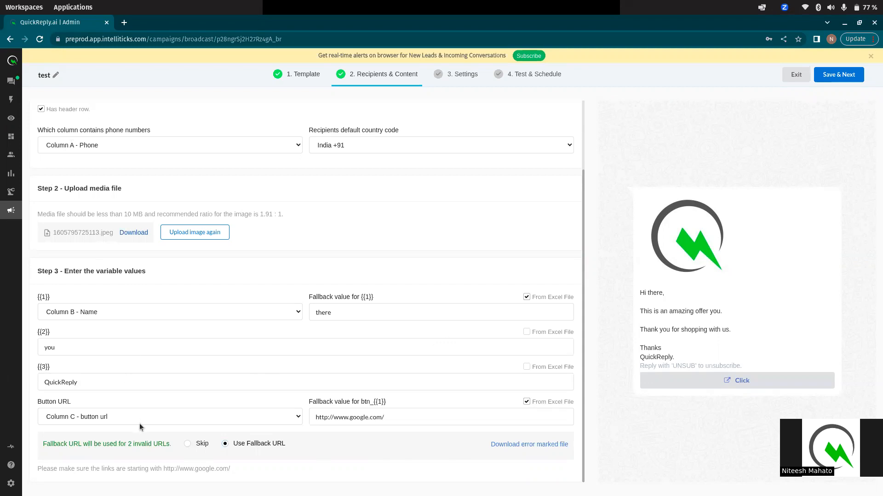
scroll(191, 302, up, 3)
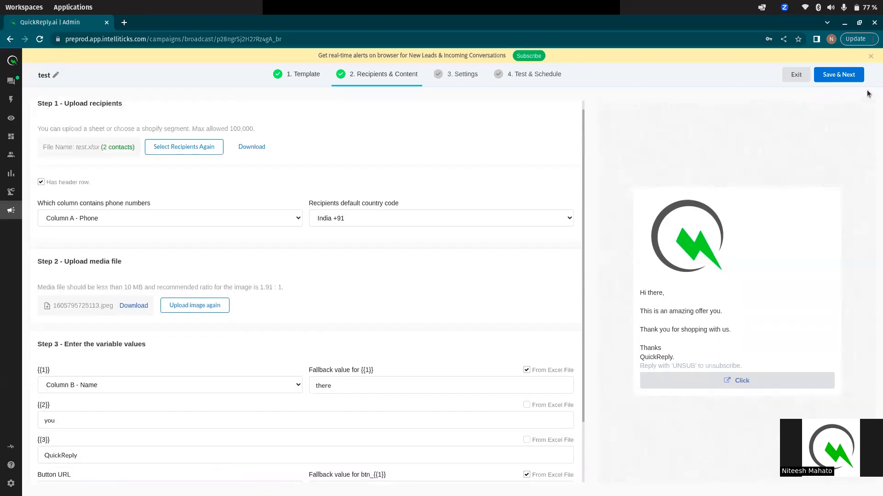
click(839, 77)
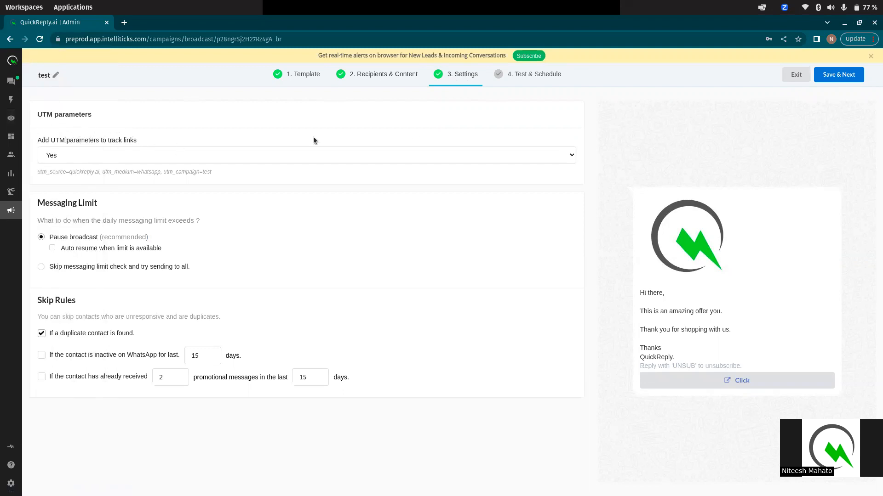
Keep 'Add UTM parameters' set to Yes and save the Settings step
click(435, 156)
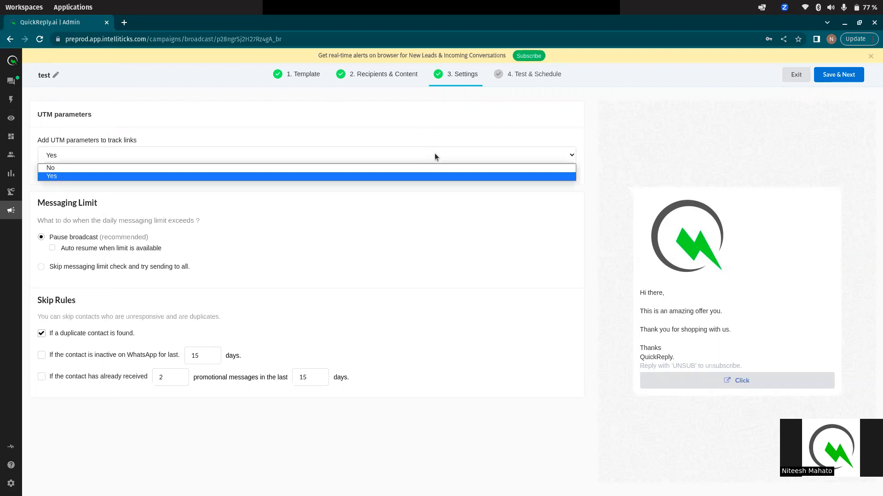
click(435, 155)
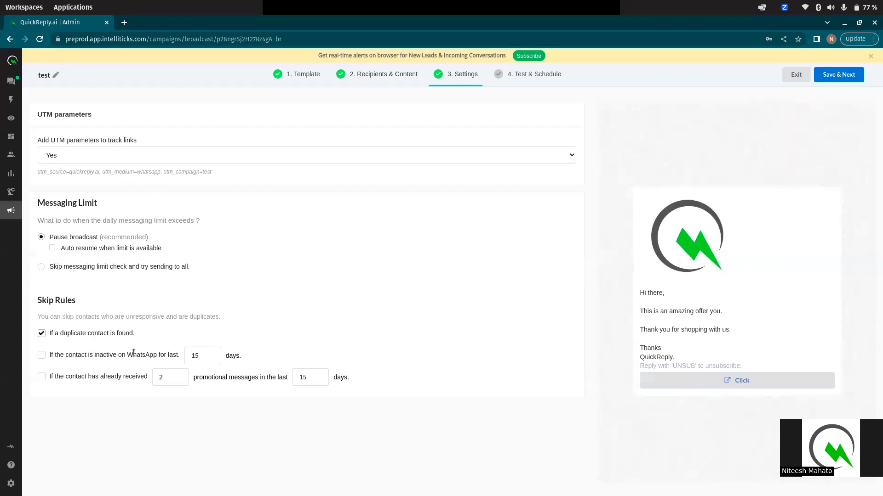
click(848, 76)
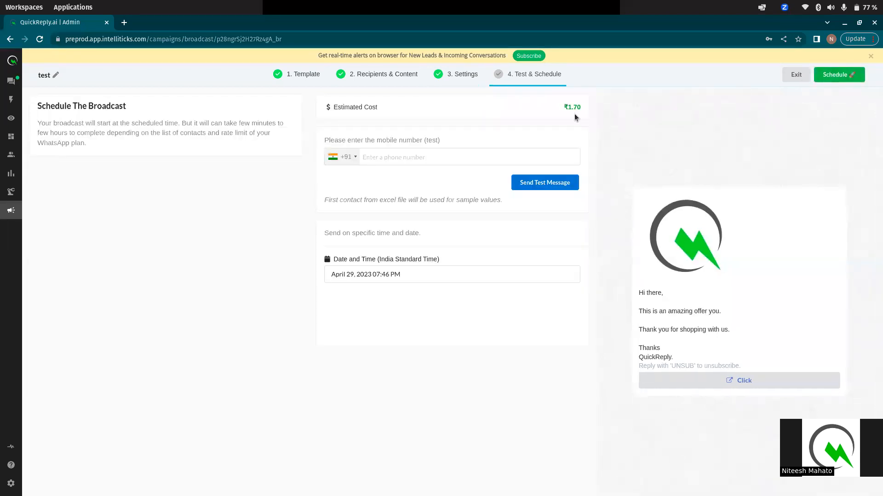
Enter the test mobile number and send a test message of the broadcast
drag(528, 103, 600, 114)
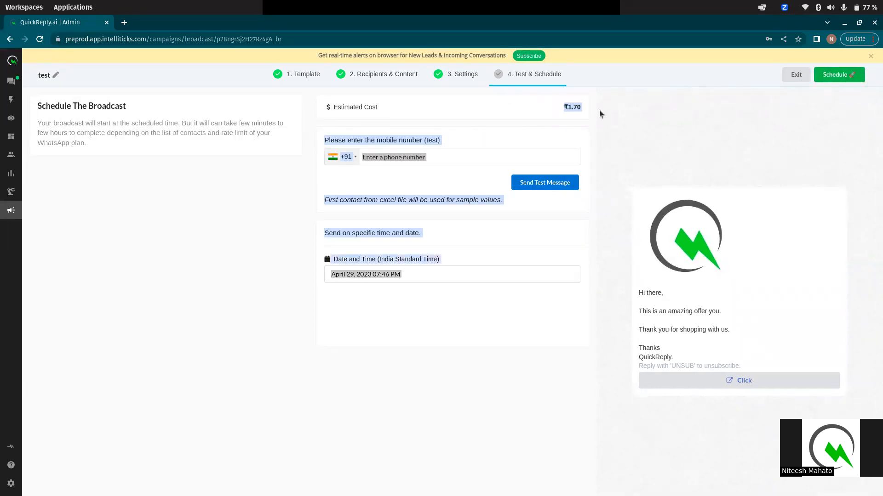
click(568, 117)
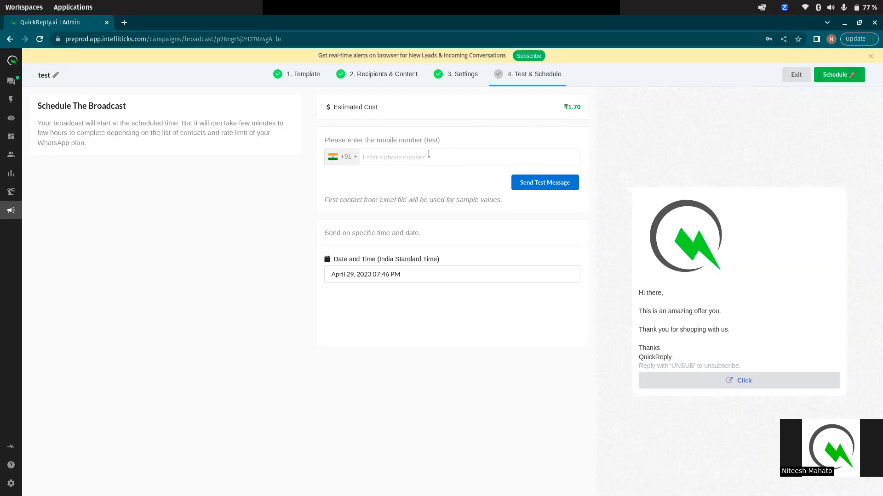
click(401, 156)
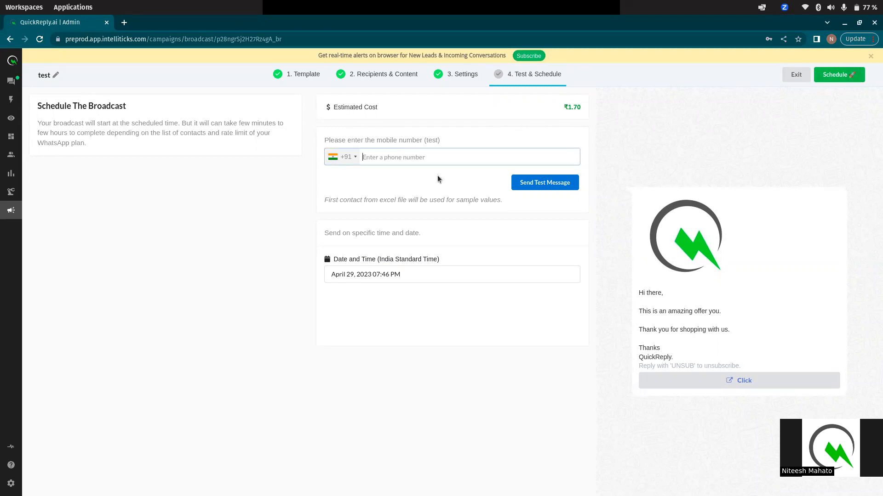
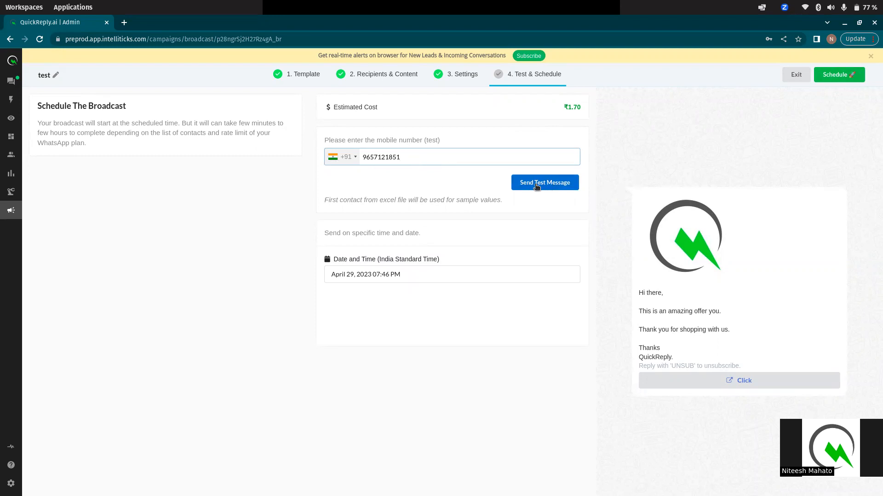
click(559, 183)
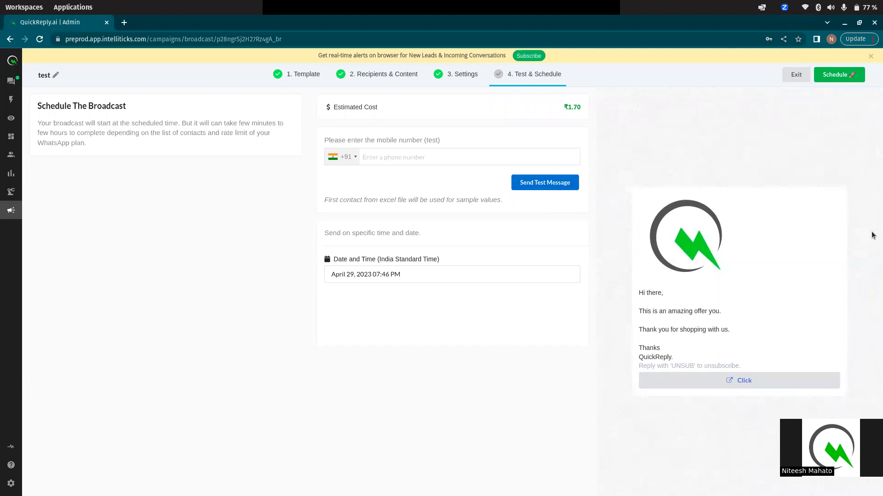
mouse_move(4, 324)
click(13, 303)
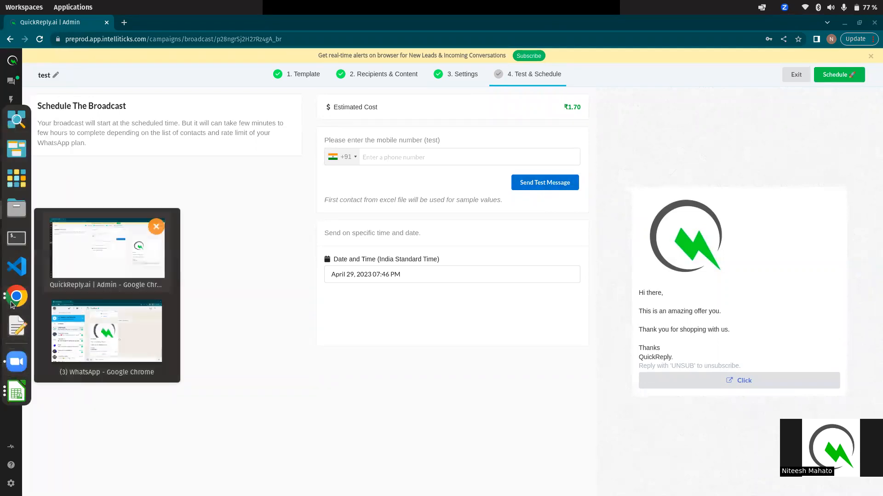
click(118, 363)
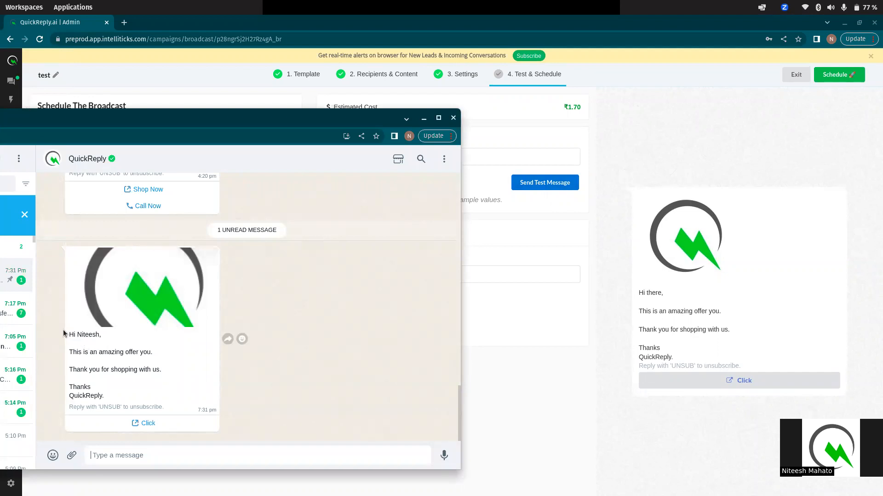
drag(69, 334, 140, 396)
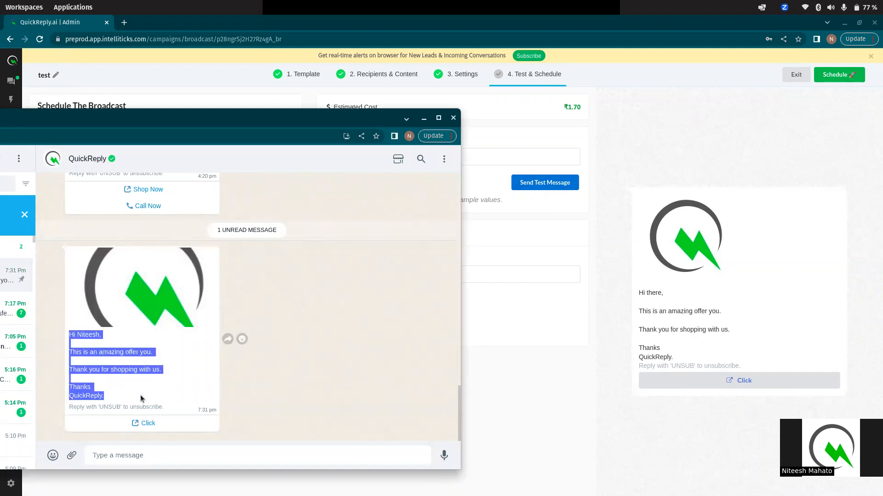
click(117, 382)
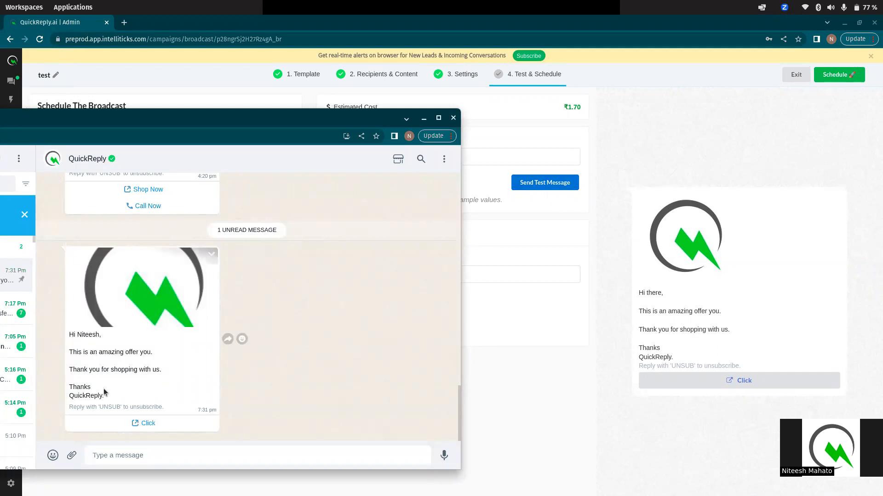
click(423, 118)
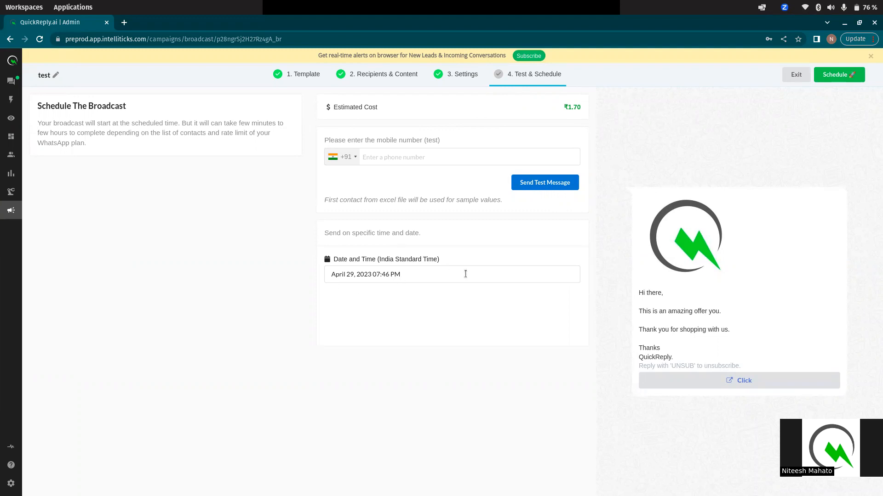
Set the send time to April 29, 2023, 09:00 PM and schedule the broadcast
click(410, 274)
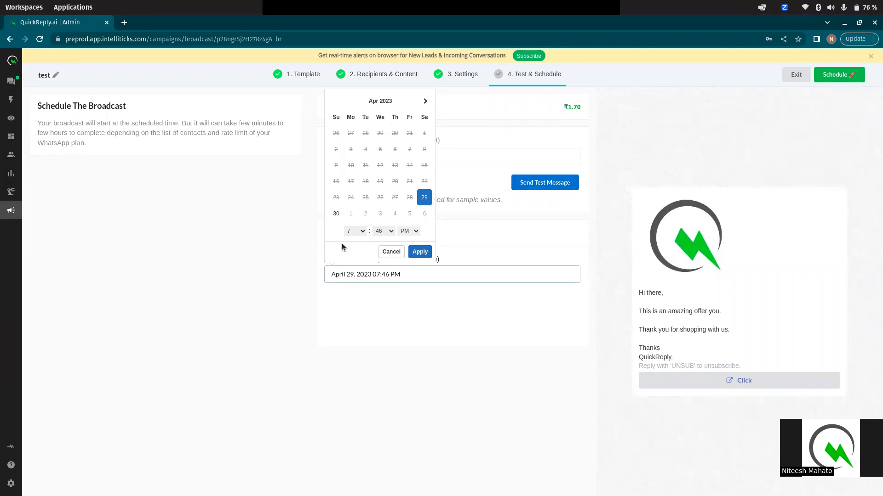
click(391, 232)
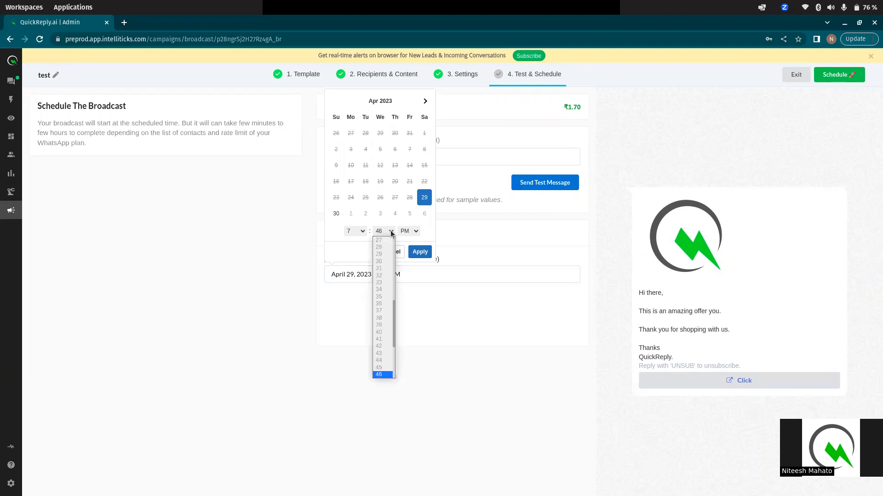
click(348, 233)
click(350, 231)
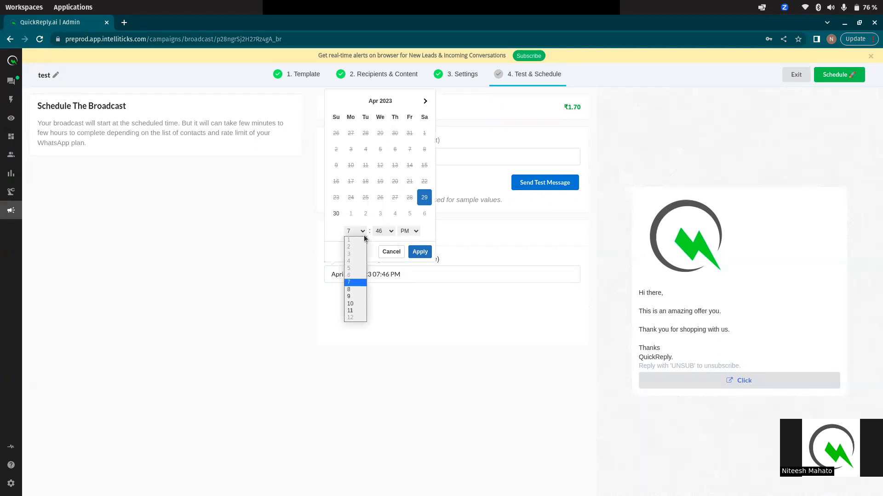
click(351, 295)
click(396, 232)
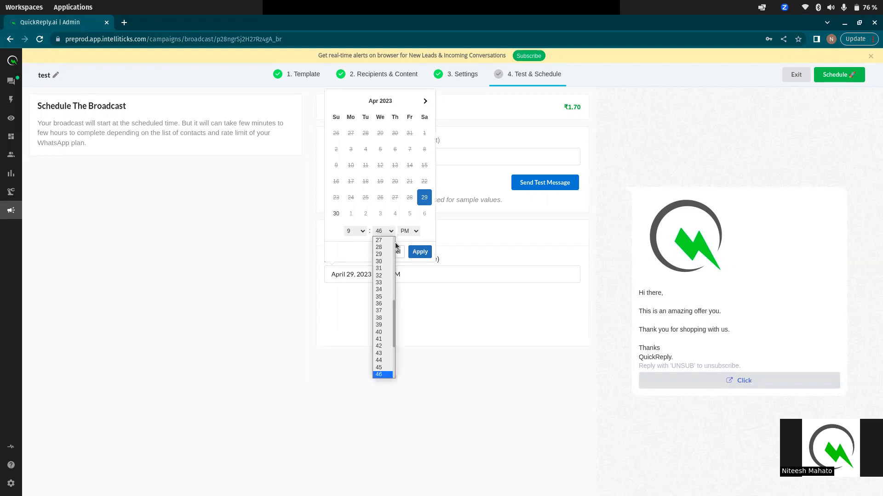
scroll(382, 272, up, 7)
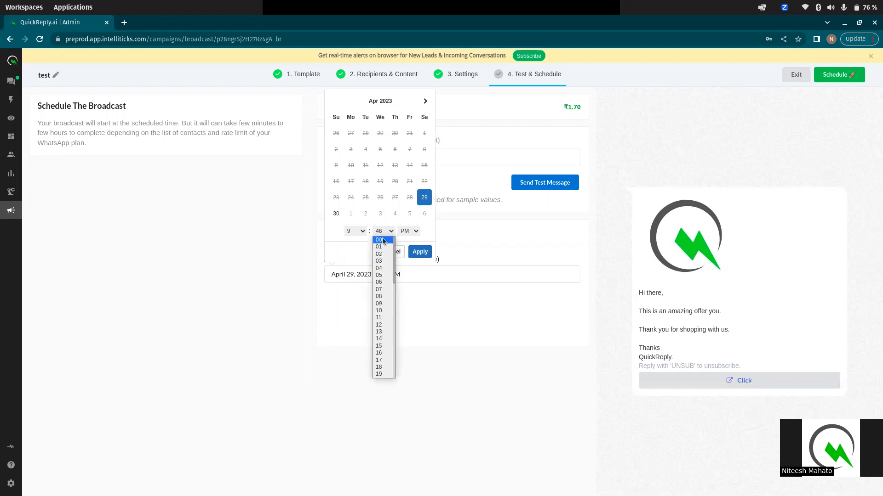
click(382, 240)
click(425, 252)
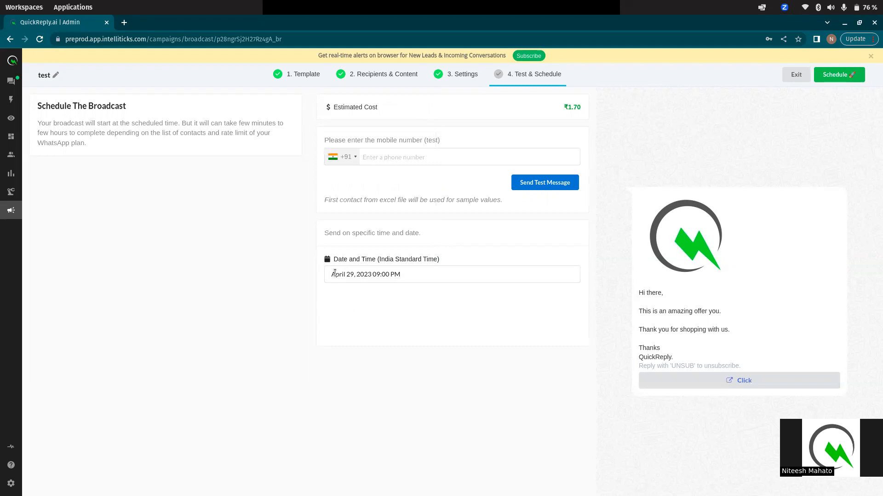
drag(335, 273, 416, 275)
click(385, 286)
click(832, 76)
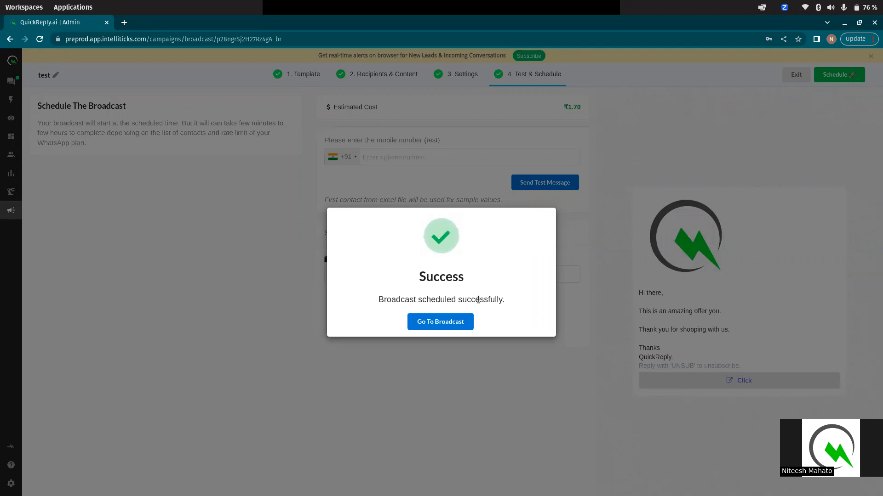
Go to Broadcasts and check 'test' is Scheduled for 29th Apr 2023, 9:00 PM
click(439, 322)
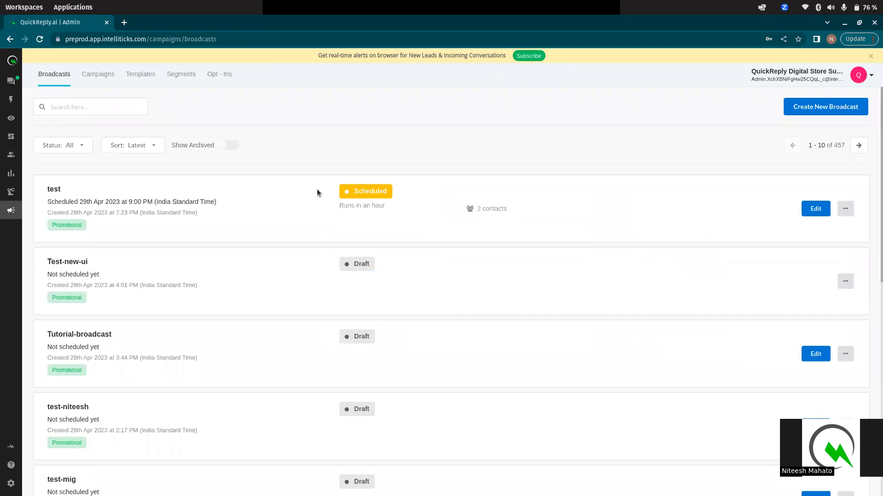
drag(341, 190, 395, 193)
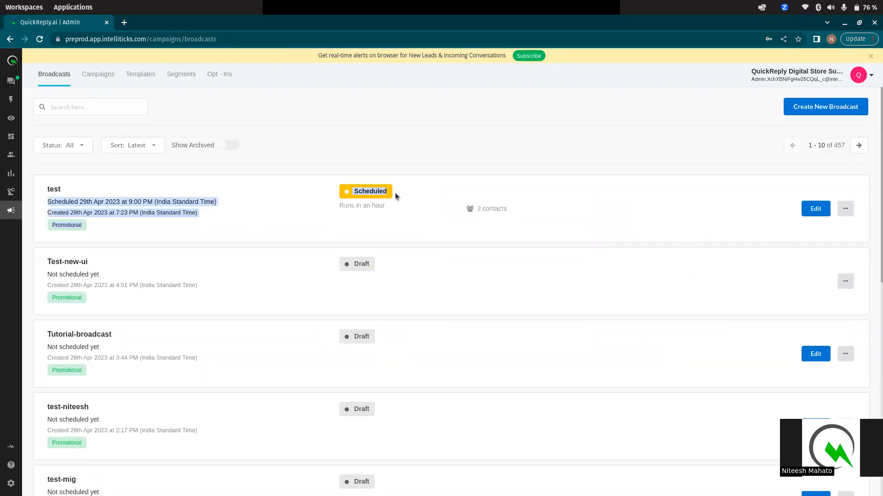
click(326, 209)
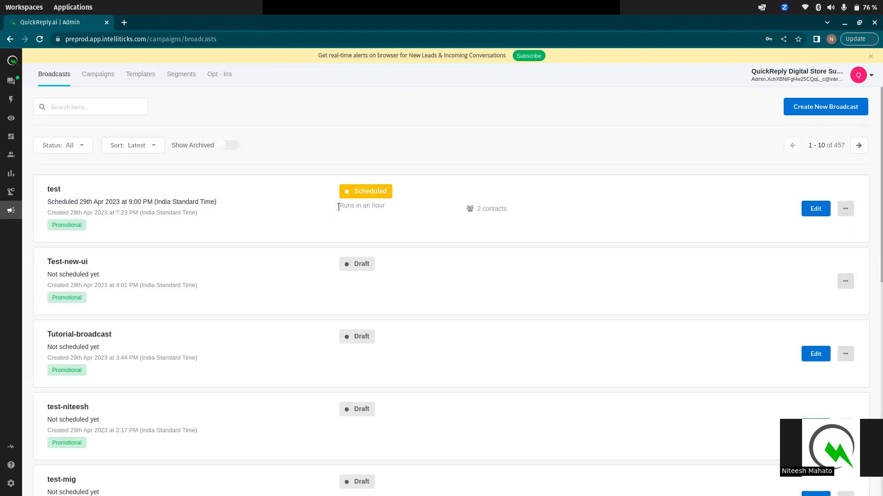
drag(338, 207, 387, 220)
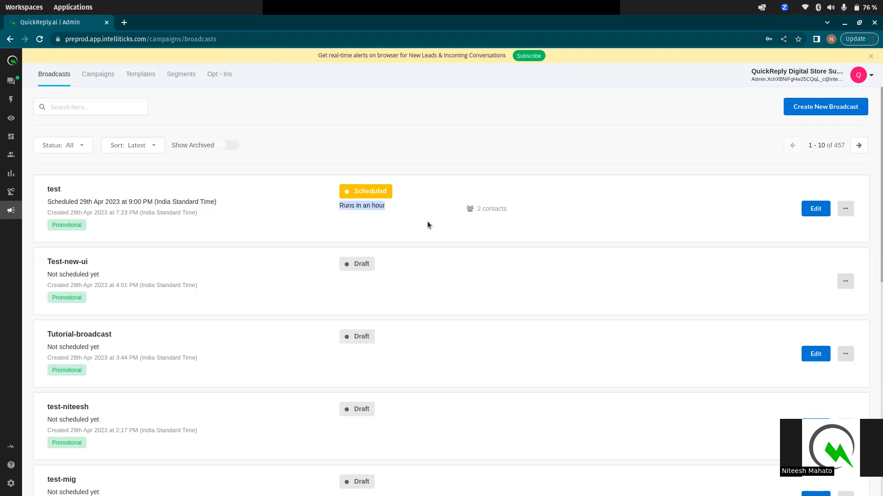